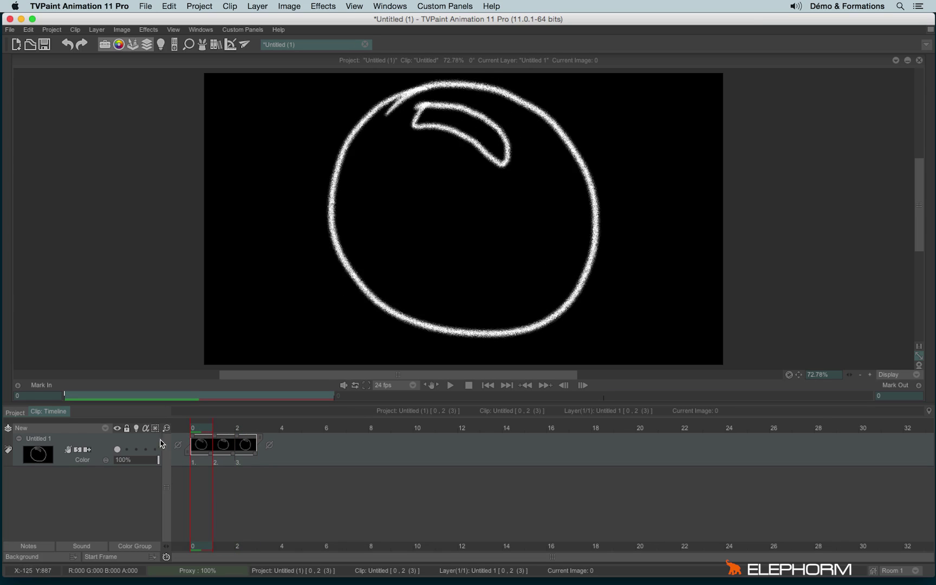
# Step: Rename the three-frame bubble drawing clip in the Project panel to 'bulles'
pyautogui.click(17, 412)
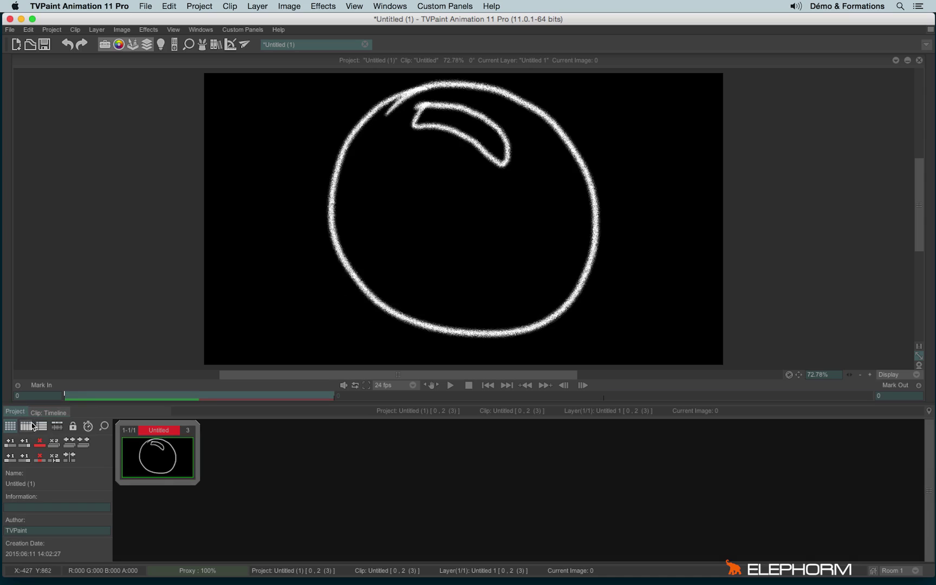
pyautogui.rightClick(170, 445)
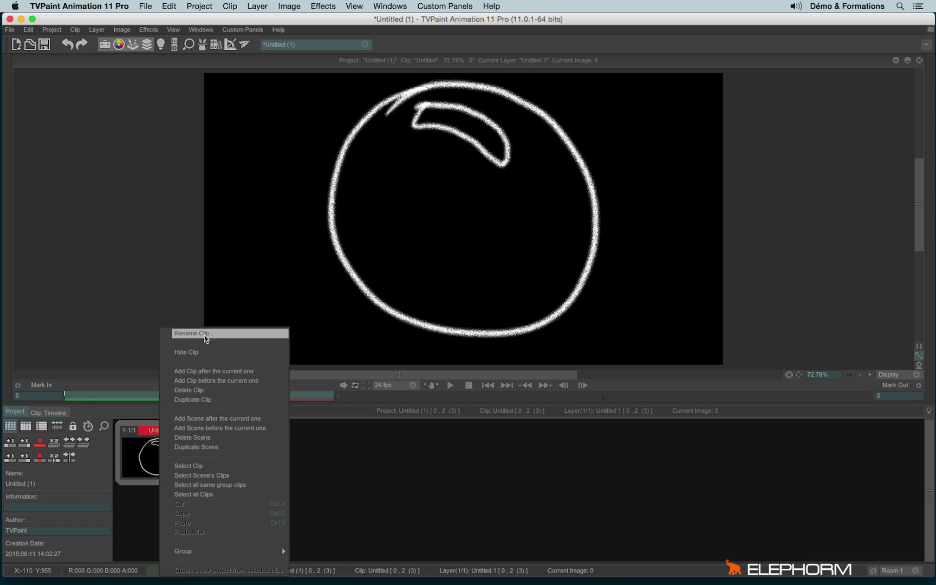
pyautogui.click(210, 338)
pyautogui.write('bulles')
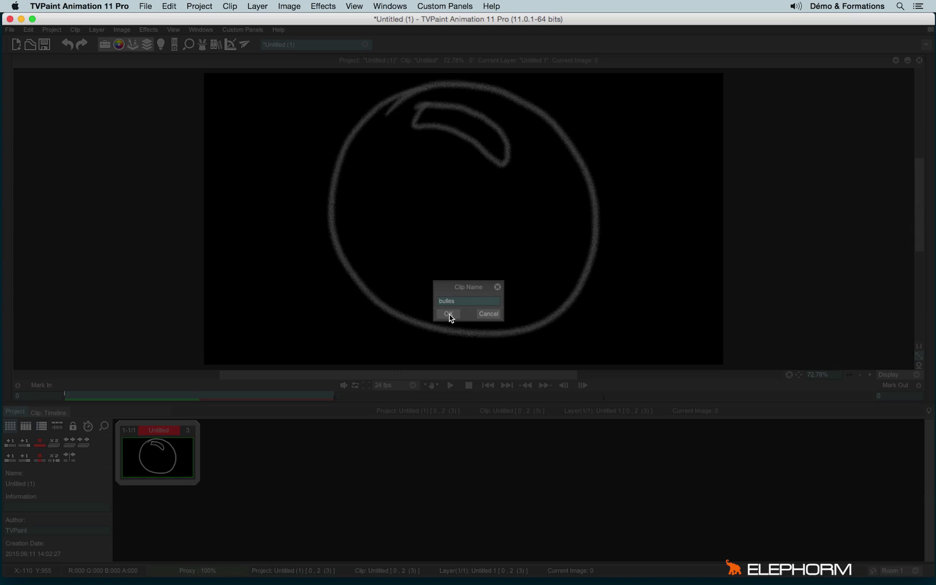
pyautogui.click(449, 314)
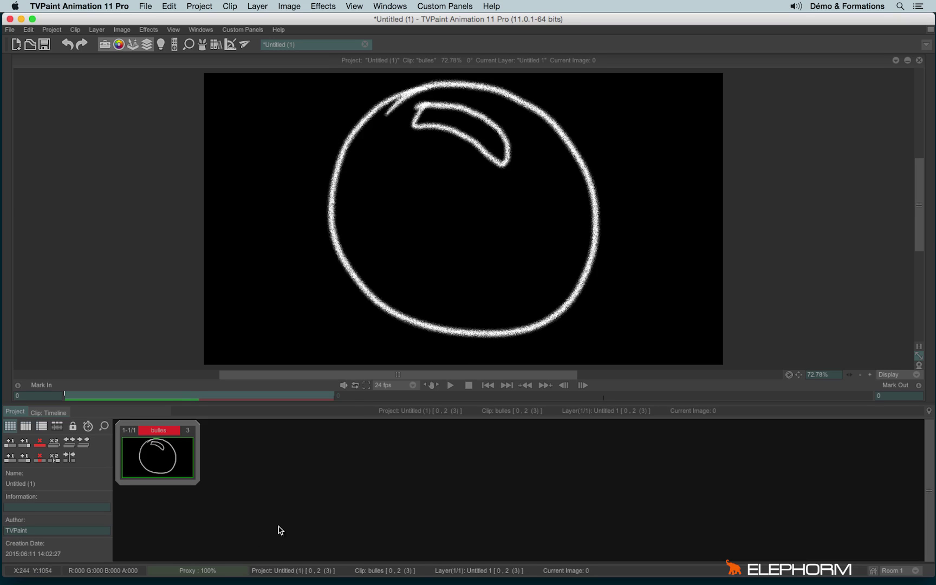
# Step: Create a new empty clip in the Project area and open it
pyautogui.doubleClick(236, 464)
pyautogui.doubleClick(240, 458)
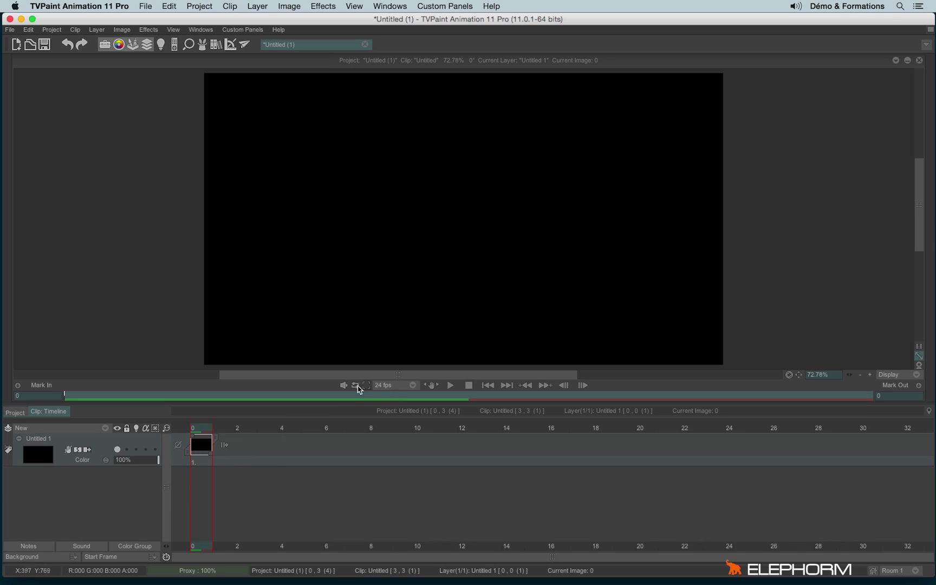
pyautogui.moveTo(431, 375); pyautogui.dragTo(375, 373)
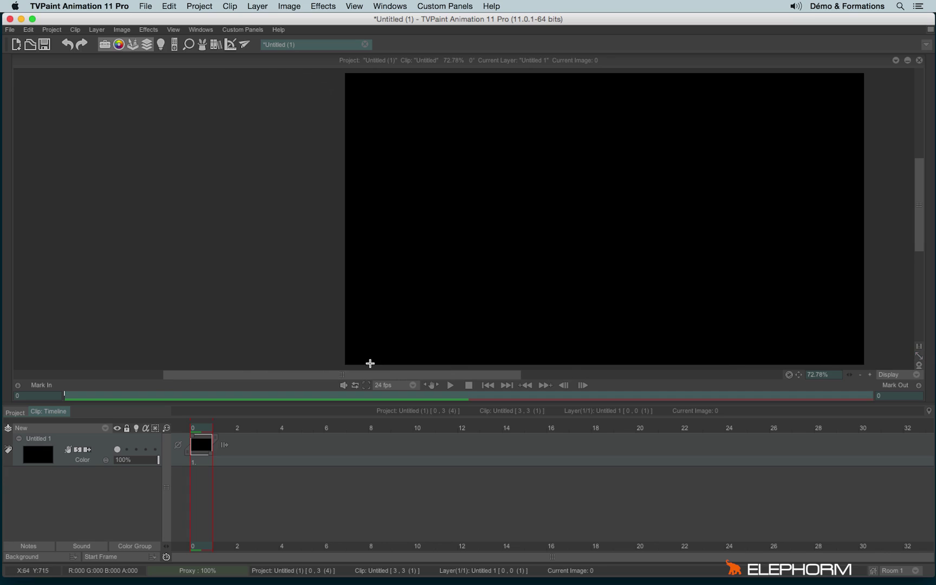
# Step: Add a Rendering > Particles Generator effect to the layer's FX Stack
pyautogui.click(203, 45)
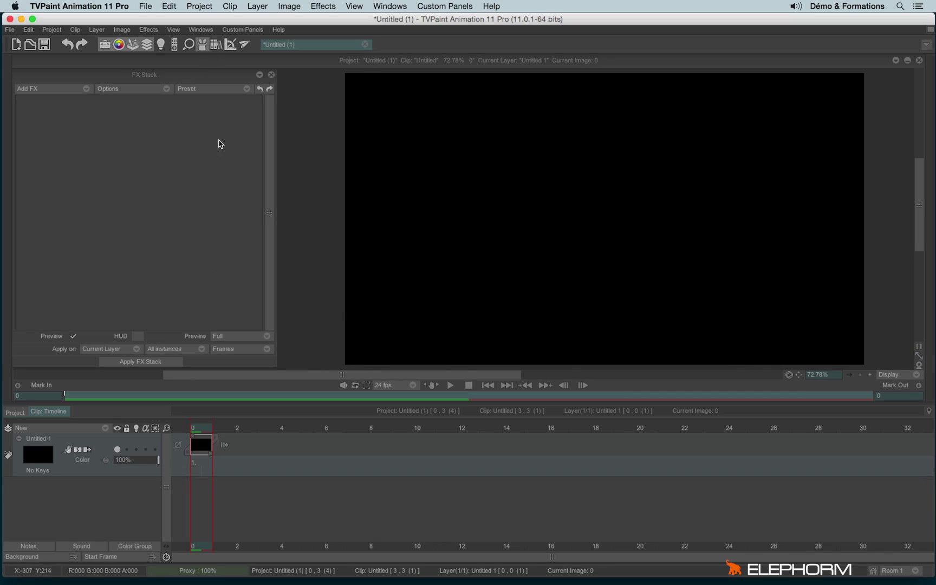
pyautogui.moveTo(312, 375); pyautogui.dragTo(323, 374)
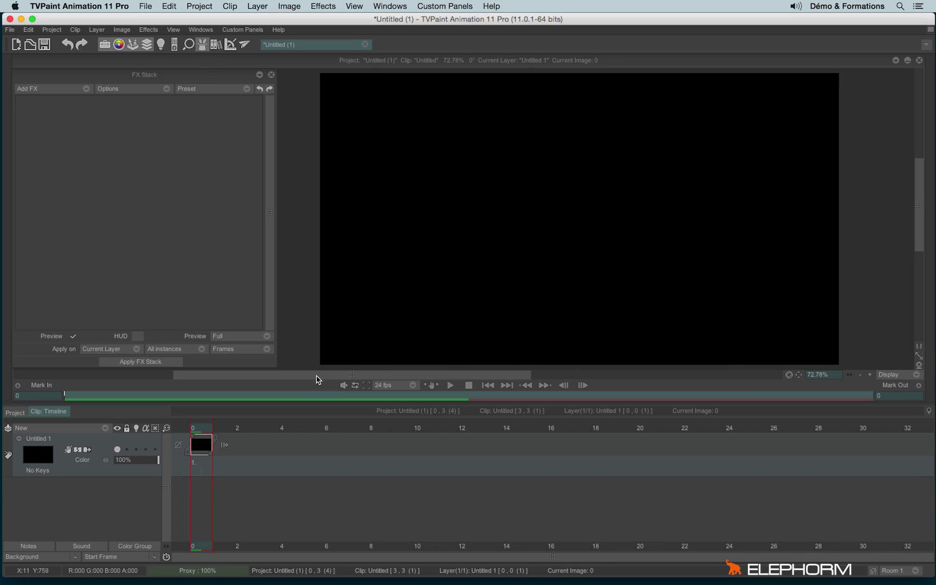
pyautogui.click(34, 90)
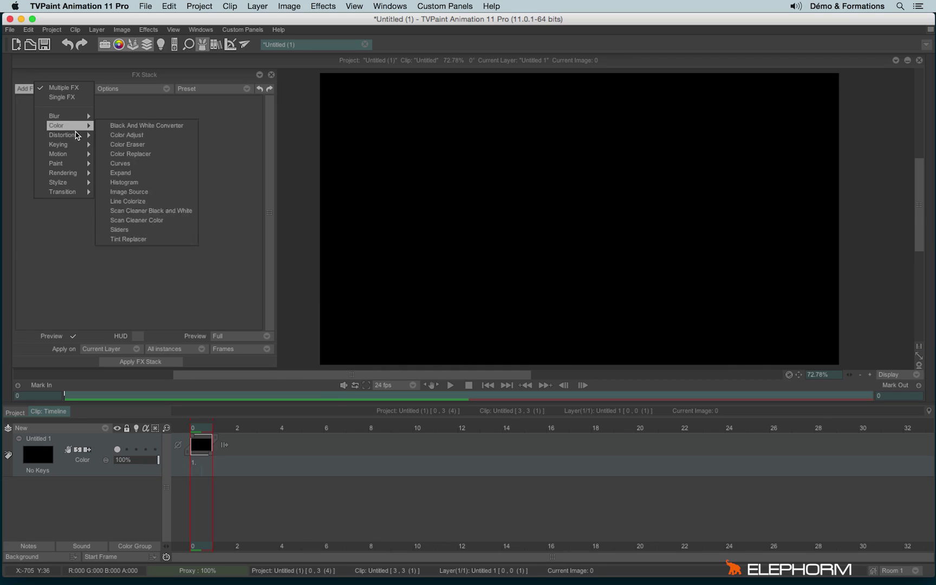
pyautogui.moveTo(73, 174)
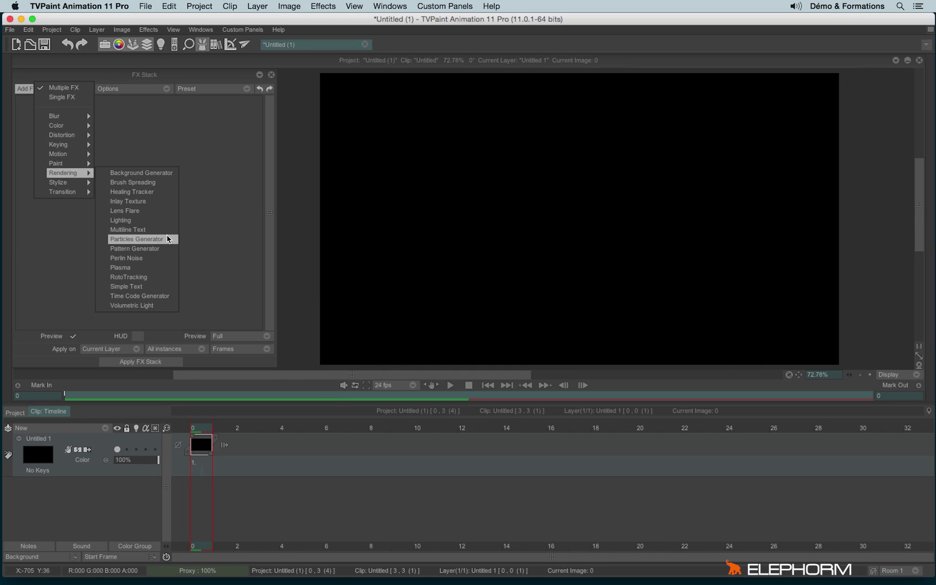
pyautogui.click(136, 239)
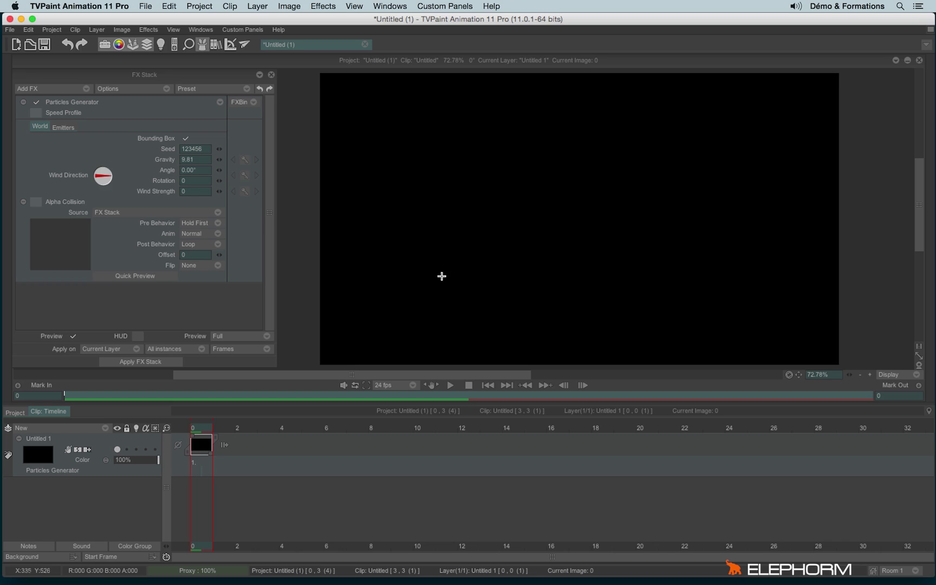
# Step: Show the Particles Generator's Emitters settings, where the emitter source reads None
pyautogui.click(69, 128)
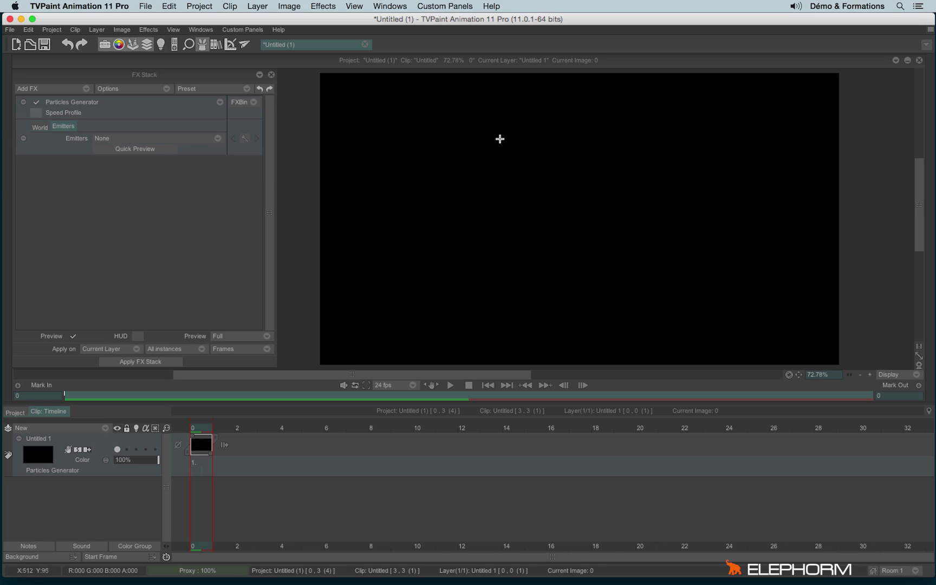
# Step: Add a Line emitter with HUD guides and stretch it horizontally across the frame
pyautogui.click(116, 139)
pyautogui.moveTo(142, 137)
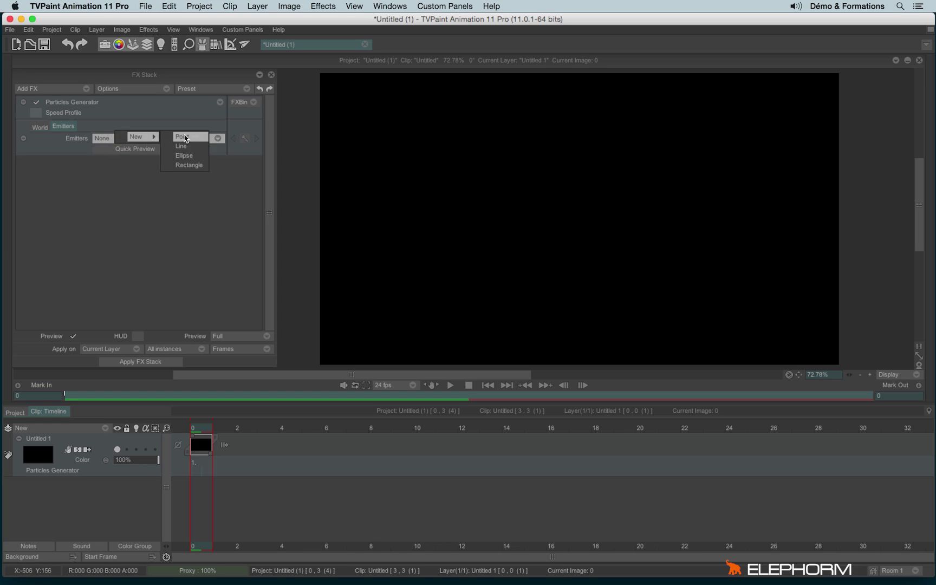
pyautogui.click(204, 147)
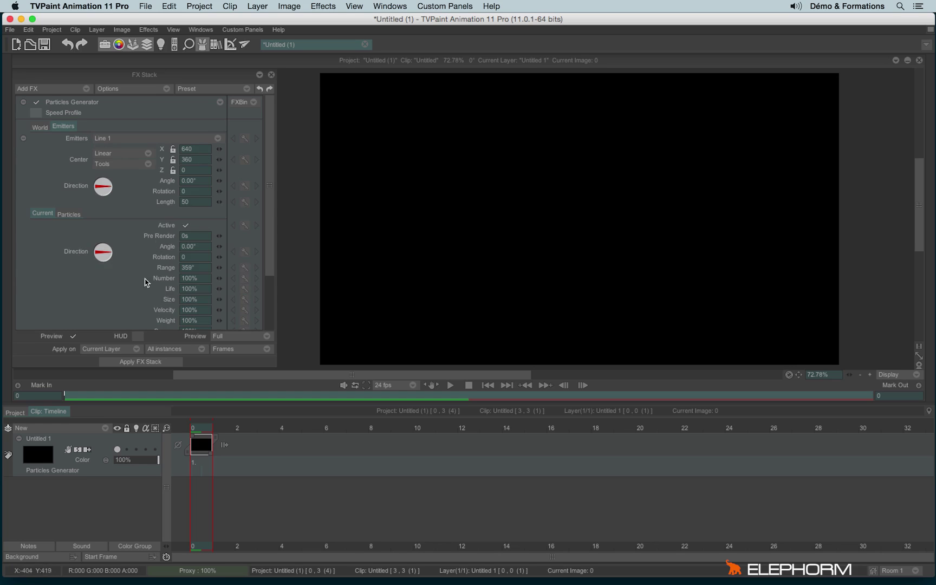
pyautogui.click(137, 337)
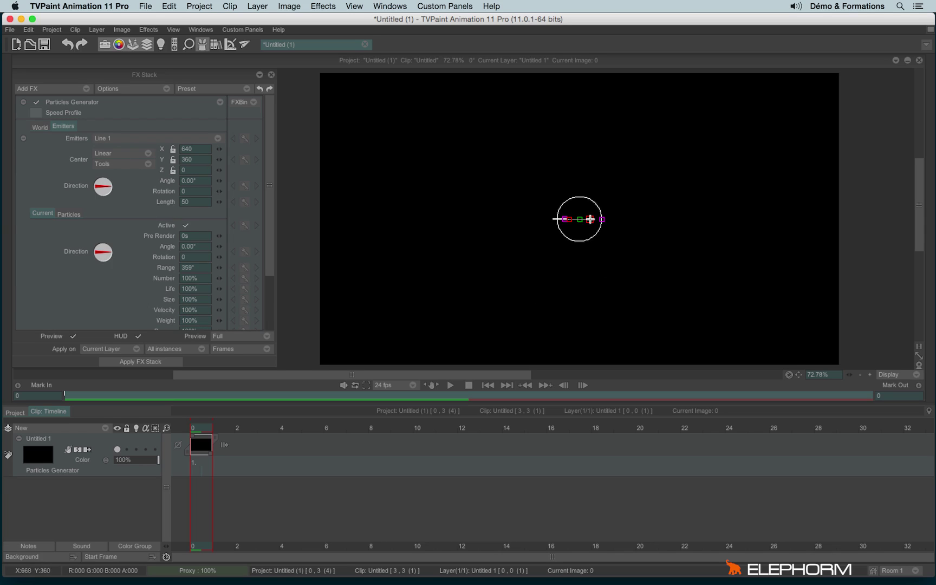
pyautogui.moveTo(590, 220); pyautogui.dragTo(865, 221)
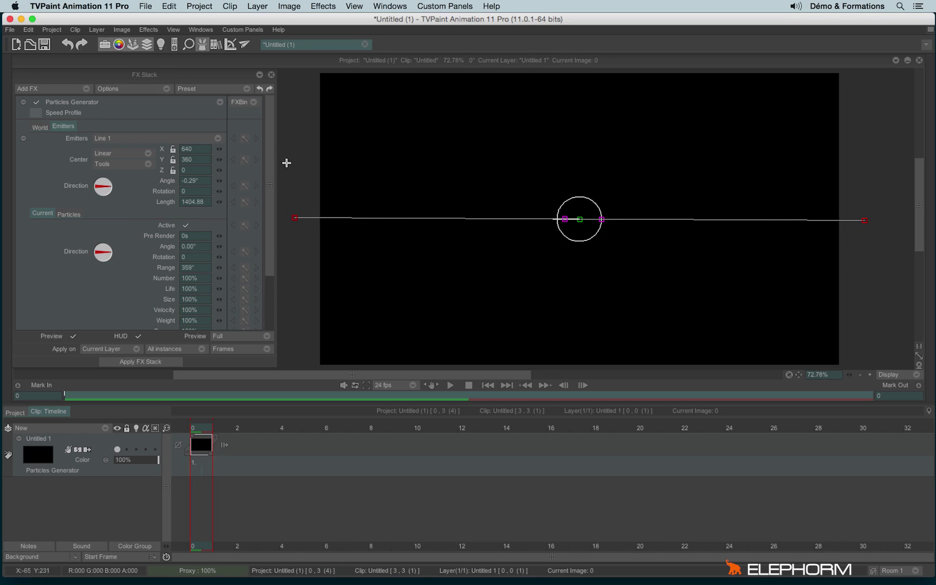
pyautogui.moveTo(270, 151); pyautogui.dragTo(269, 212)
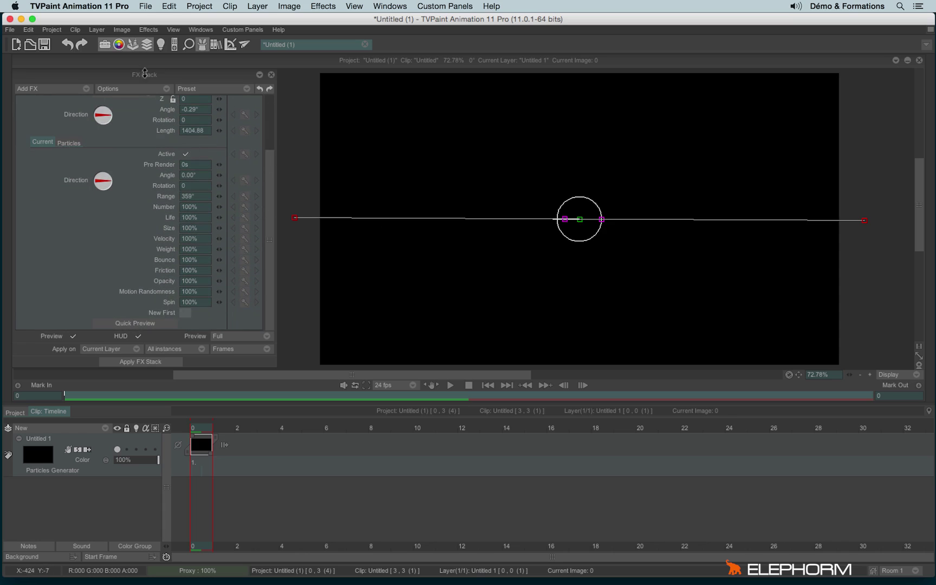
# Step: Switch to the Particles settings, make the FX Stack panel taller, and open the Particles dropdown
pyautogui.click(70, 144)
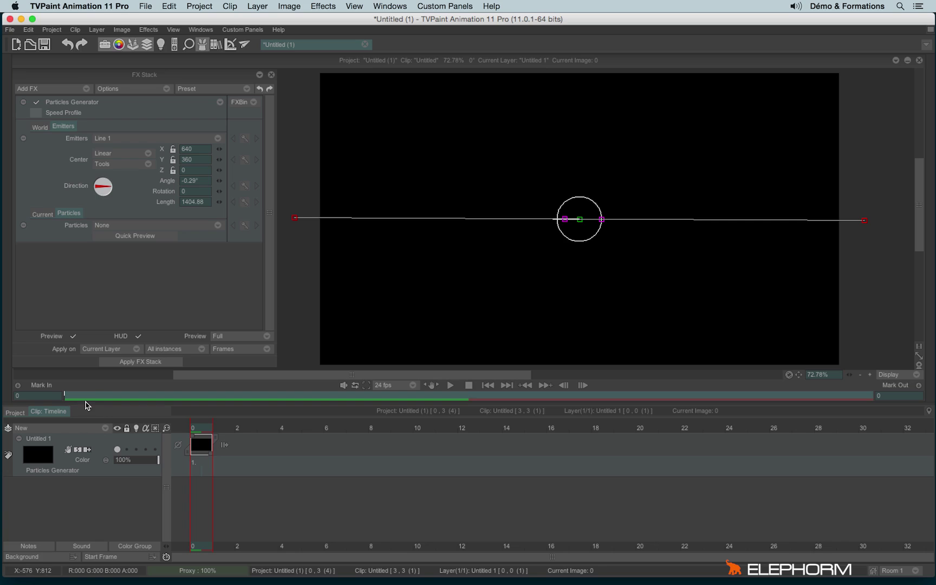
pyautogui.moveTo(85, 406); pyautogui.dragTo(92, 479)
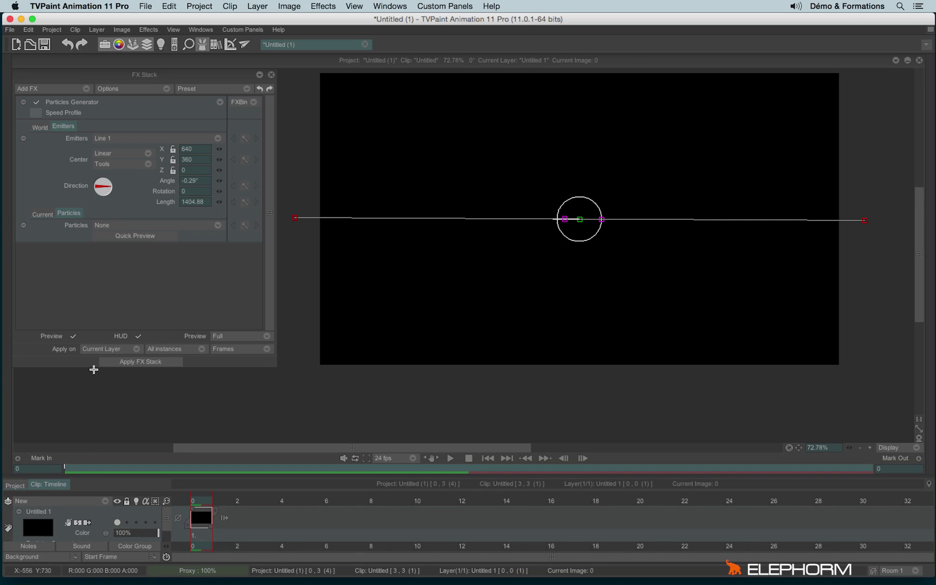
pyautogui.moveTo(94, 368); pyautogui.dragTo(115, 467)
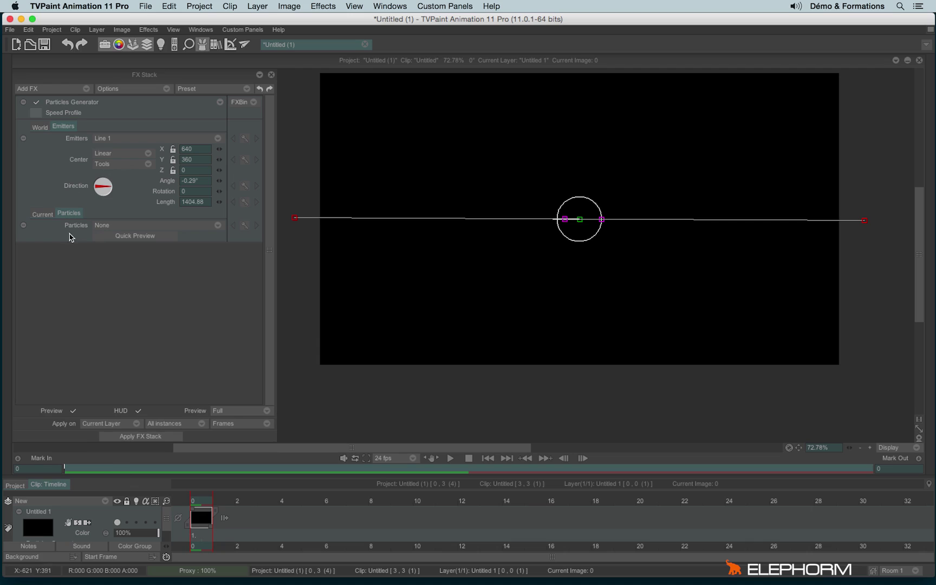
pyautogui.click(111, 226)
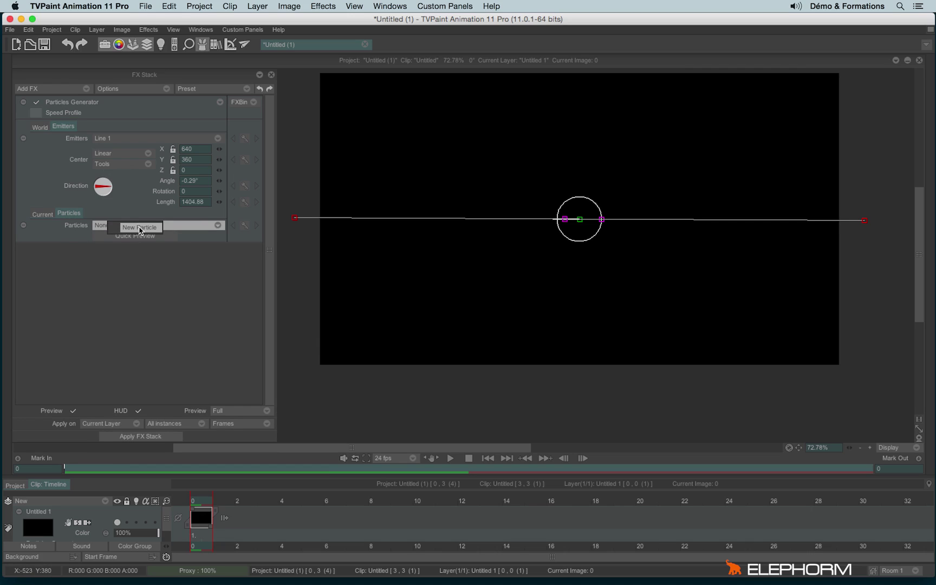
# Step: Create Particle 1 and extend the layer to 55 frames, previewing at frame 21
pyautogui.click(140, 228)
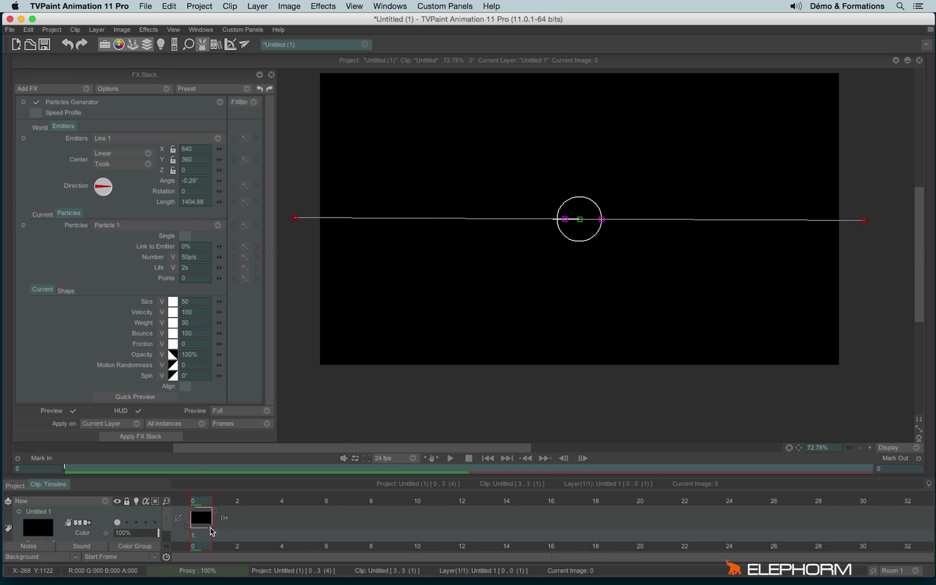
pyautogui.moveTo(212, 531); pyautogui.dragTo(858, 534)
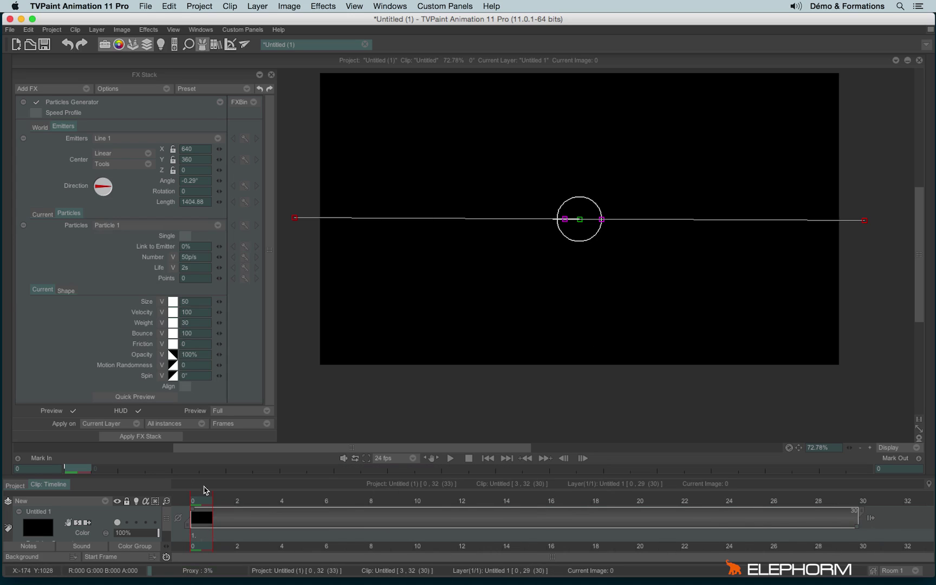
pyautogui.moveTo(167, 503); pyautogui.dragTo(157, 502)
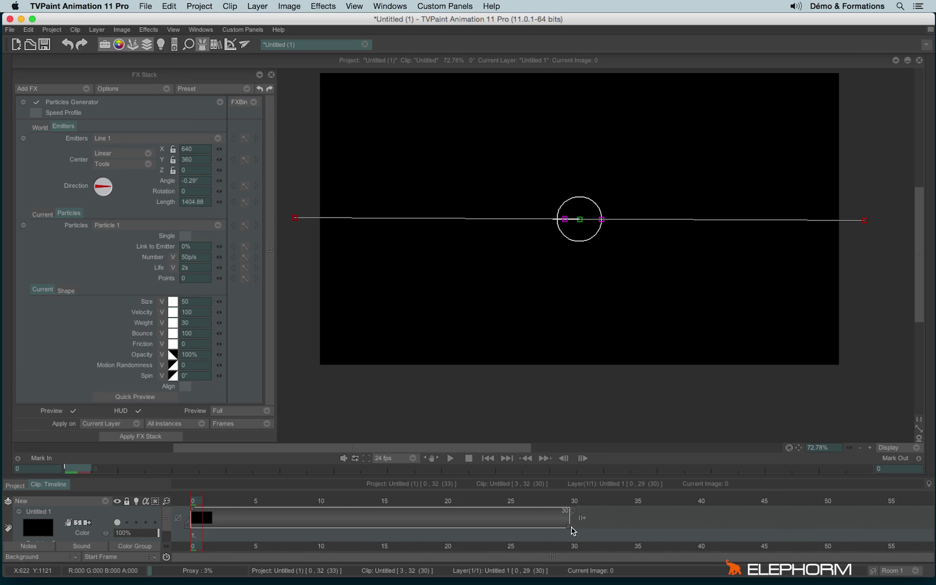
pyautogui.moveTo(567, 530); pyautogui.dragTo(887, 555)
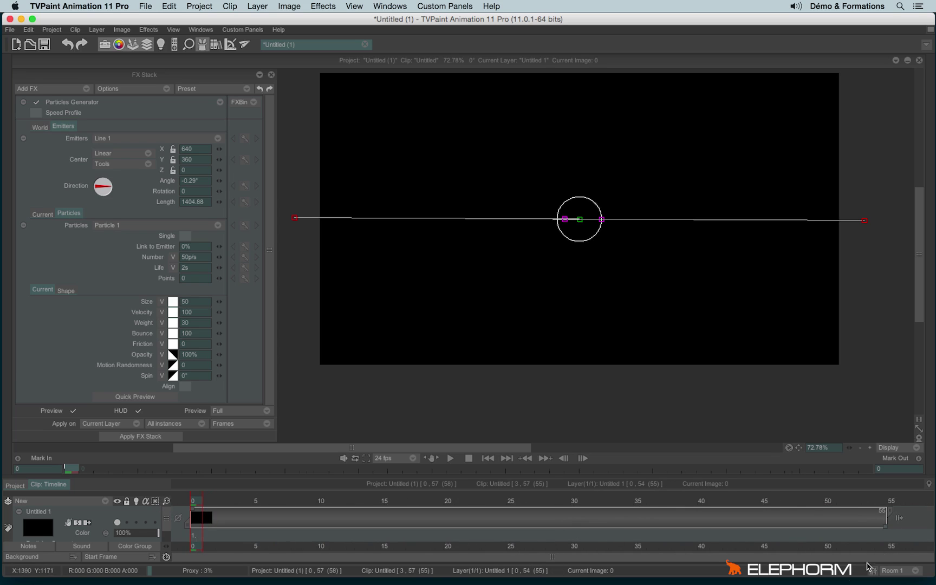
pyautogui.moveTo(198, 507); pyautogui.dragTo(211, 460)
# Step: Set Particle 1's shape source to the project clip 'bulles', accepting the unsaved-project warning
pyautogui.click(67, 290)
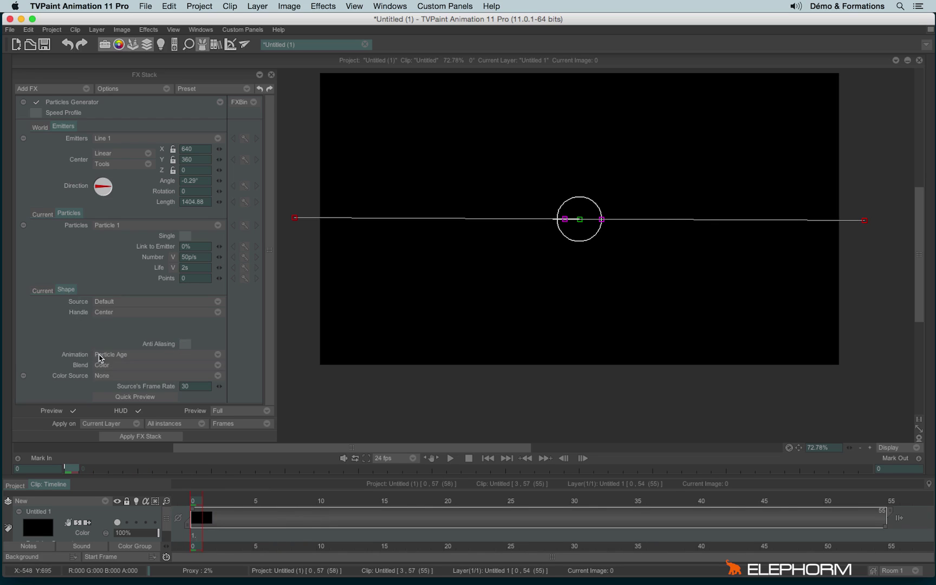
pyautogui.click(109, 303)
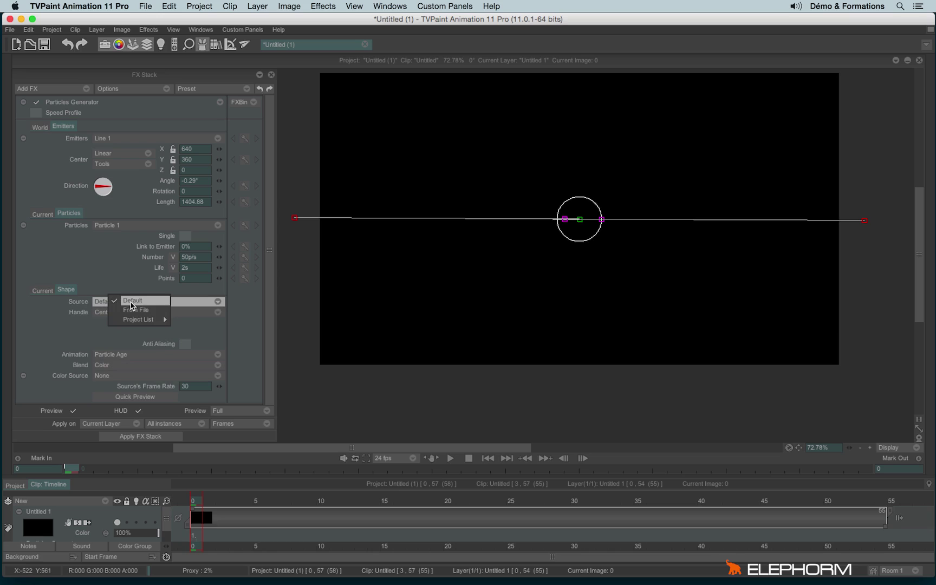
pyautogui.moveTo(138, 319)
pyautogui.click(201, 332)
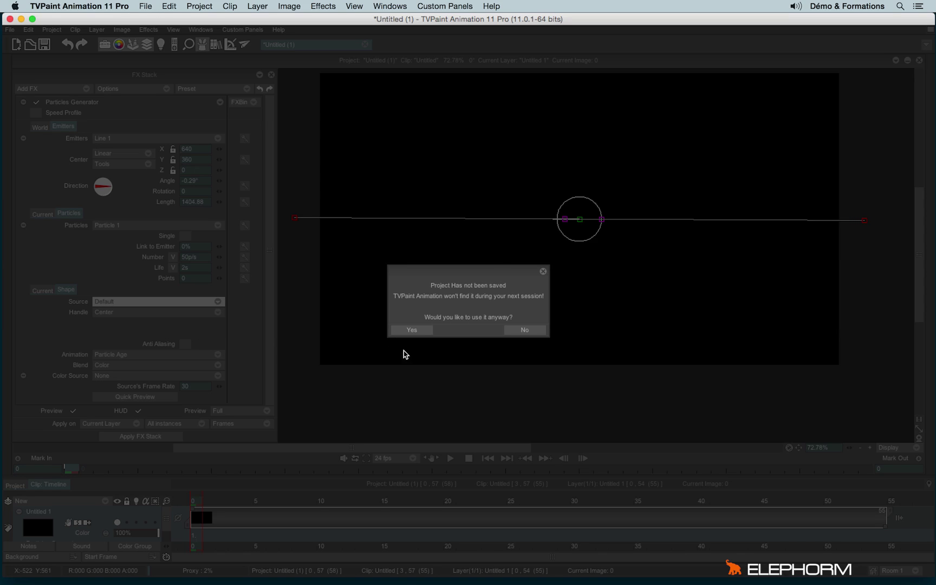
pyautogui.click(412, 330)
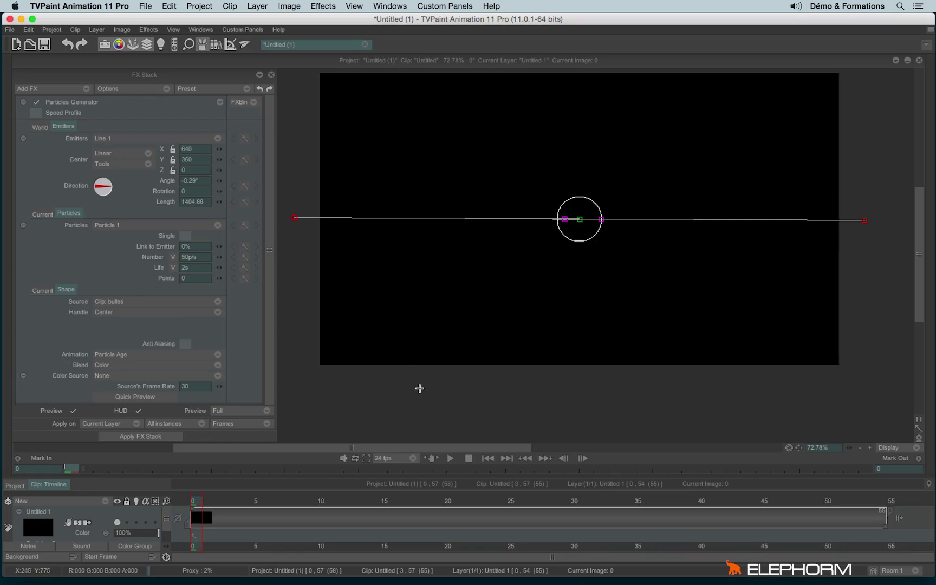
# Step: Reduce Particle 1's Current shape size from 50 to 7, previewing the smaller bubbles
pyautogui.moveTo(196, 502)
pyautogui.mouseDown()
pyautogui.moveTo(512, 501)
pyautogui.moveTo(193, 502)
pyautogui.mouseUp()
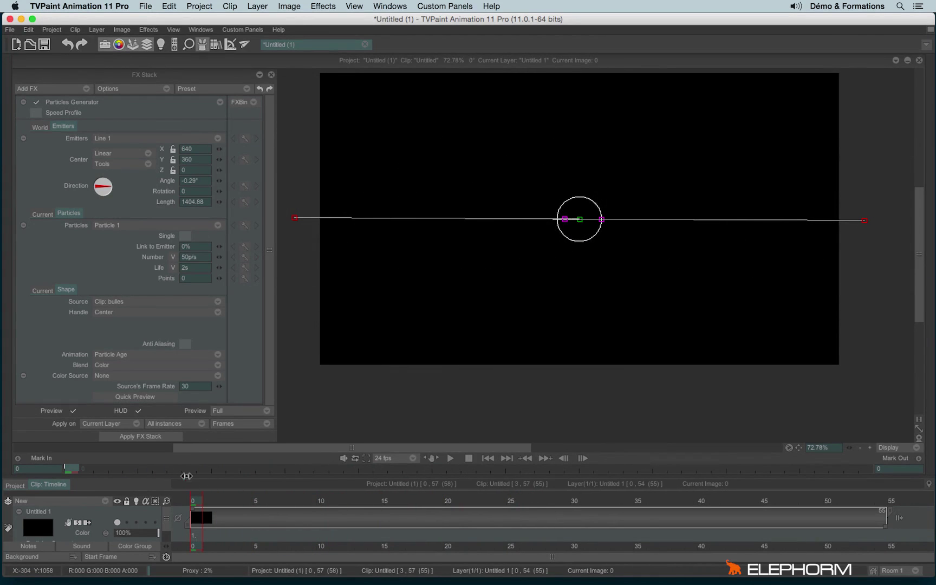
pyautogui.click(40, 291)
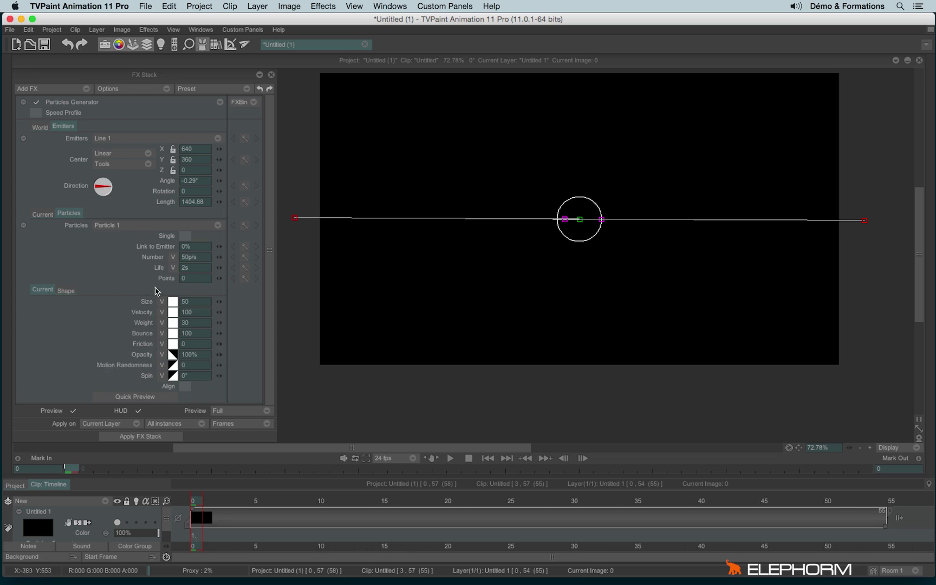
pyautogui.moveTo(195, 500)
pyautogui.mouseDown()
pyautogui.moveTo(446, 500)
pyautogui.moveTo(193, 498)
pyautogui.mouseUp()
pyautogui.click(217, 302)
pyautogui.click(218, 306)
pyautogui.moveTo(195, 510)
pyautogui.mouseDown()
pyautogui.moveTo(451, 517)
pyautogui.moveTo(194, 517)
pyautogui.mouseUp()
pyautogui.moveTo(220, 301); pyautogui.dragTo(210, 307)
pyautogui.moveTo(199, 504)
pyautogui.mouseDown()
pyautogui.moveTo(439, 503)
pyautogui.moveTo(194, 503)
pyautogui.mouseUp()
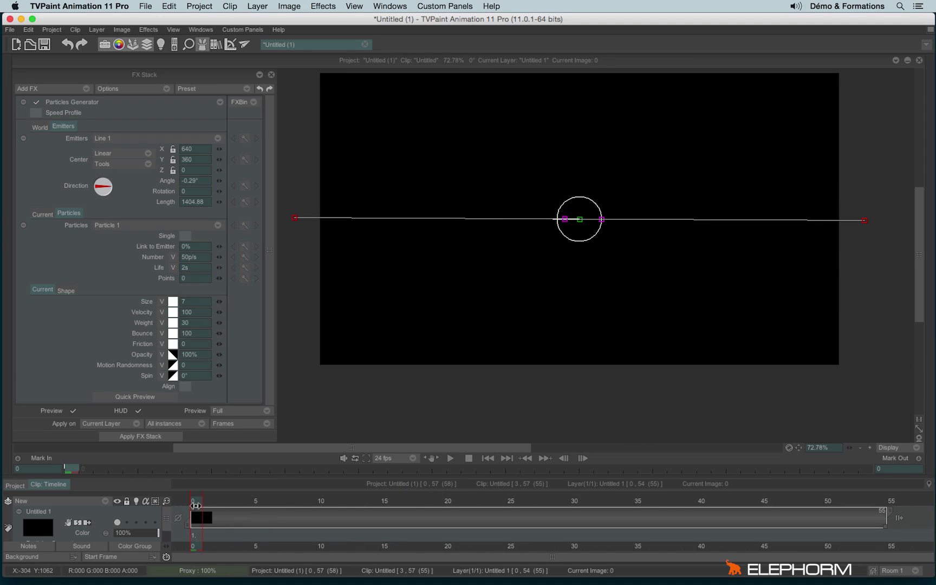
# Step: Flatten the Opacity profile so bubbles stay fully opaque, previewing frames up to 23
pyautogui.moveTo(195, 502); pyautogui.dragTo(523, 529)
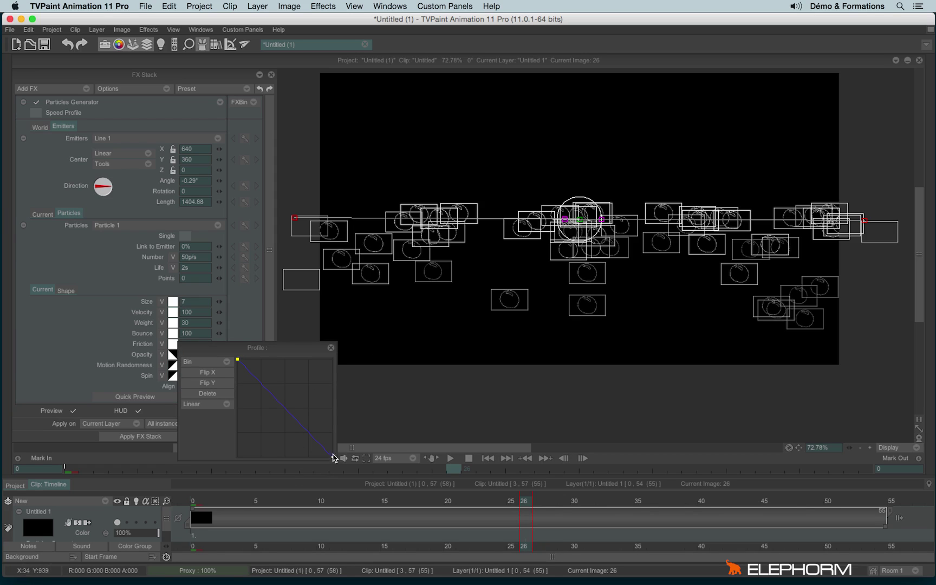
pyautogui.moveTo(332, 457); pyautogui.dragTo(347, 359)
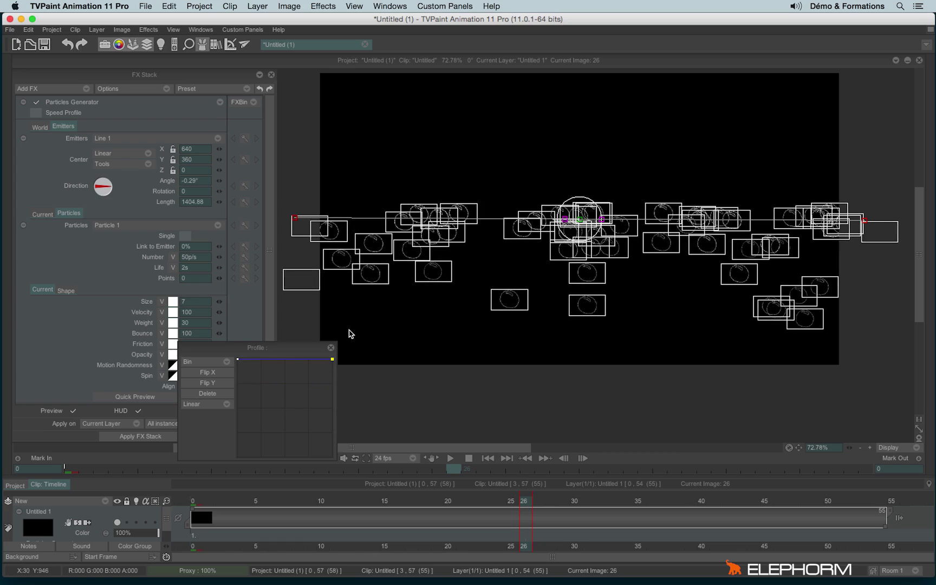
pyautogui.click(331, 349)
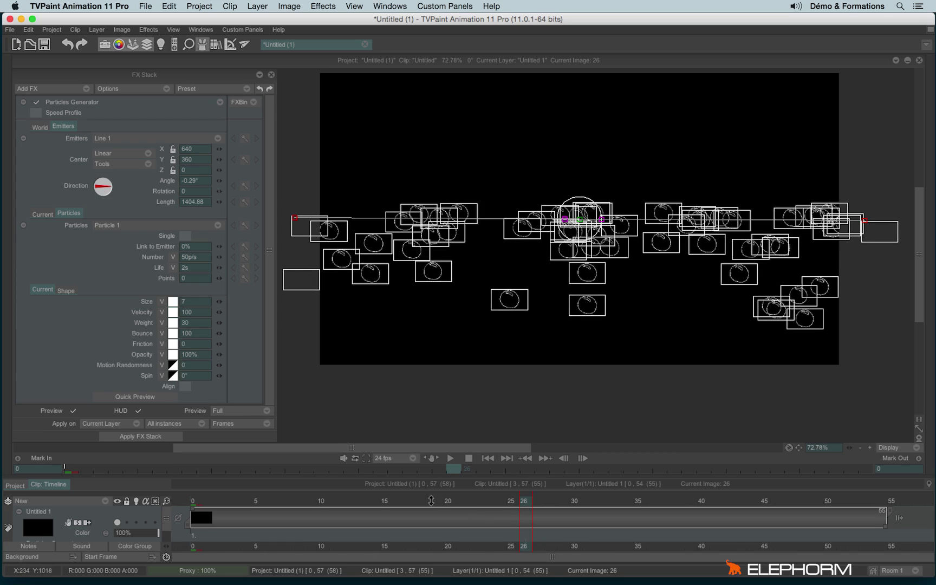
pyautogui.moveTo(520, 503)
pyautogui.mouseDown()
pyautogui.moveTo(293, 509)
pyautogui.moveTo(785, 517)
pyautogui.moveTo(445, 509)
pyautogui.moveTo(731, 502)
pyautogui.moveTo(448, 496)
pyautogui.mouseUp()
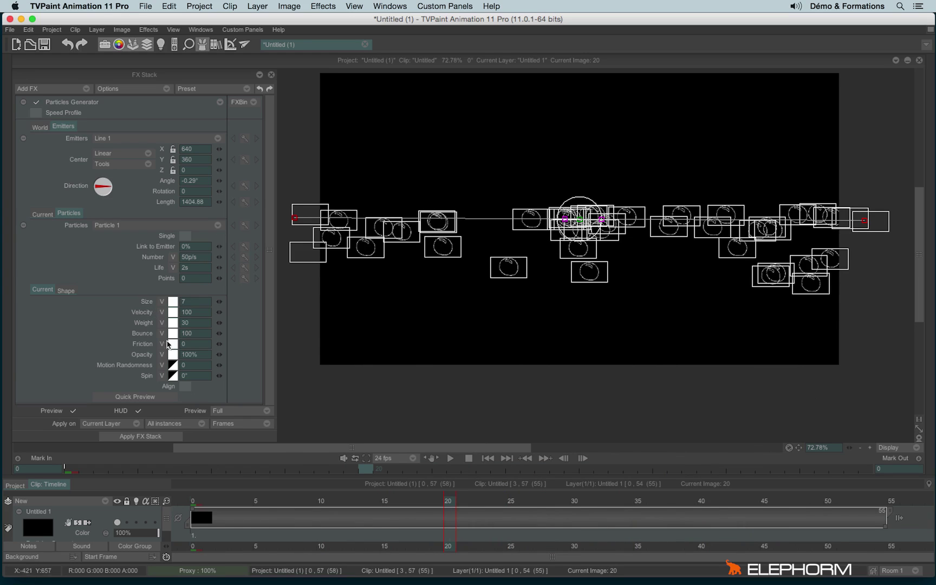
# Step: Set Particle 1's weight to -30 and review the rising bubbles between frames 15 and 22
pyautogui.click(217, 323)
pyautogui.moveTo(159, 327); pyautogui.dragTo(264, 366)
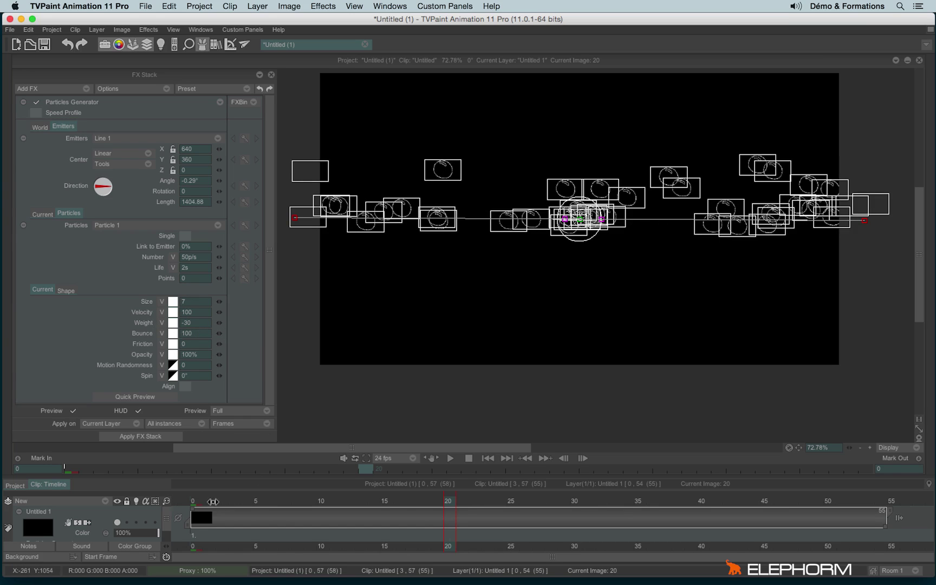
pyautogui.click(473, 515)
pyautogui.moveTo(538, 516); pyautogui.dragTo(386, 521)
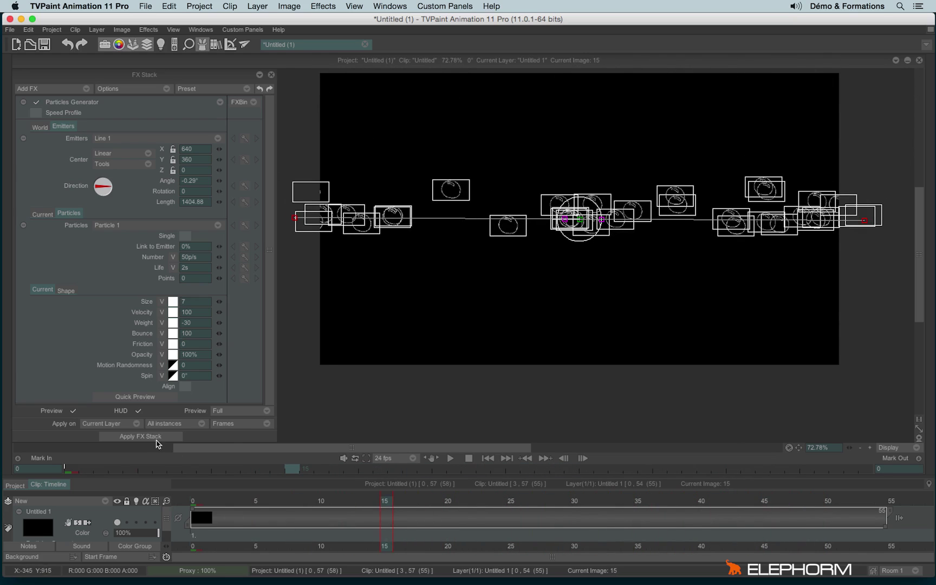
# Step: Turn off HUD overlays and scrub through frames 13 to 20 to preview the bubbles
pyautogui.click(140, 411)
pyautogui.moveTo(195, 503); pyautogui.dragTo(358, 499)
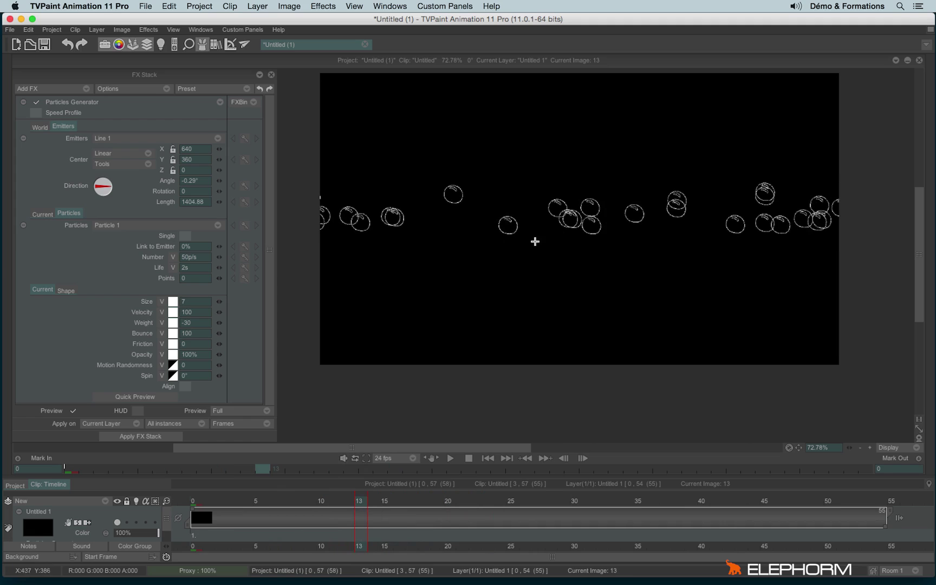
pyautogui.moveTo(357, 505); pyautogui.dragTo(435, 517)
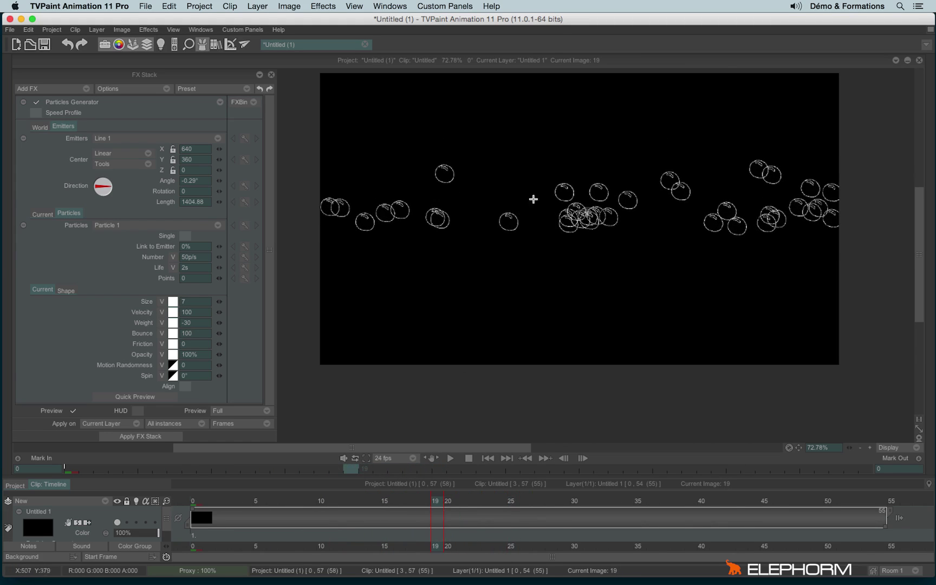
# Step: Check frames 20 and 18, turn HUD back on, and return to frame 0
pyautogui.click(447, 507)
pyautogui.moveTo(489, 512); pyautogui.dragTo(421, 516)
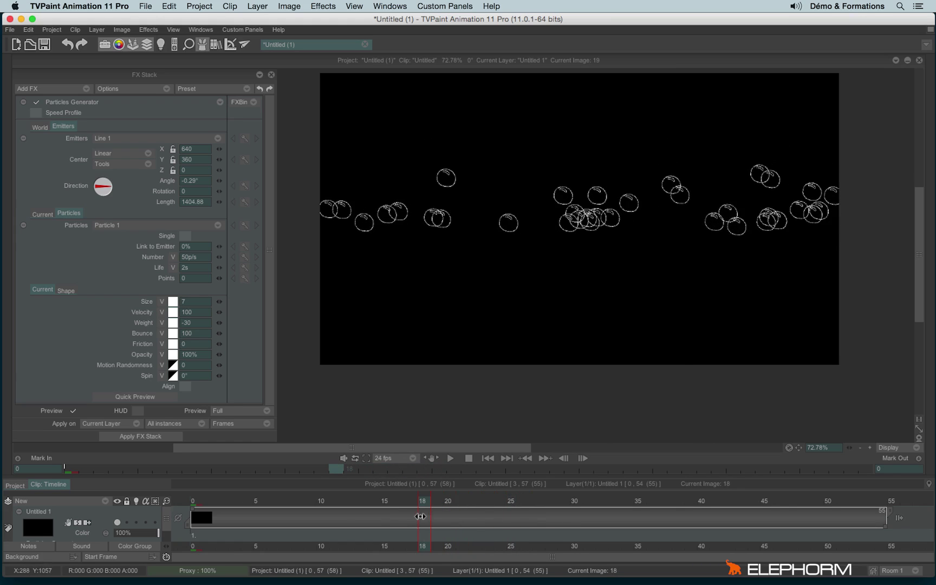
pyautogui.click(137, 411)
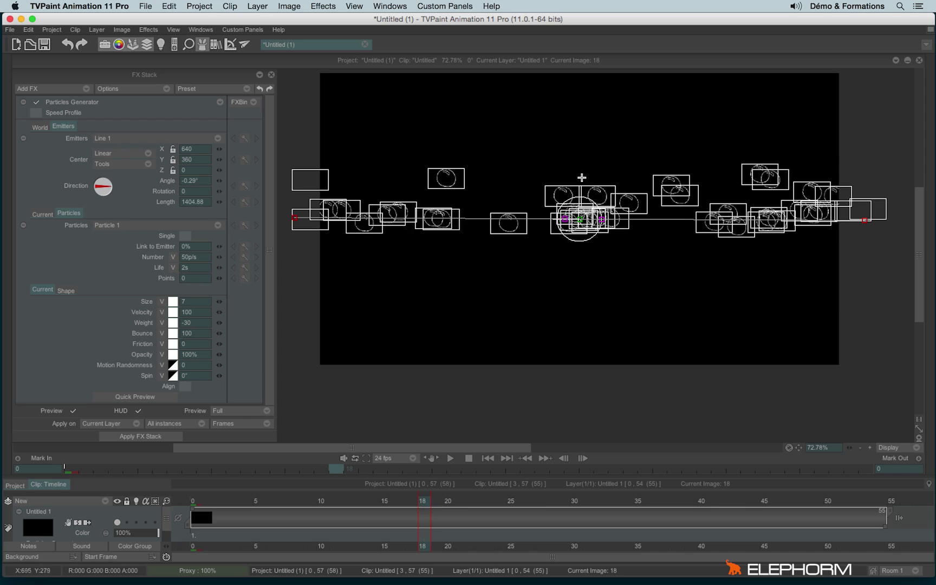
pyautogui.press('Home')
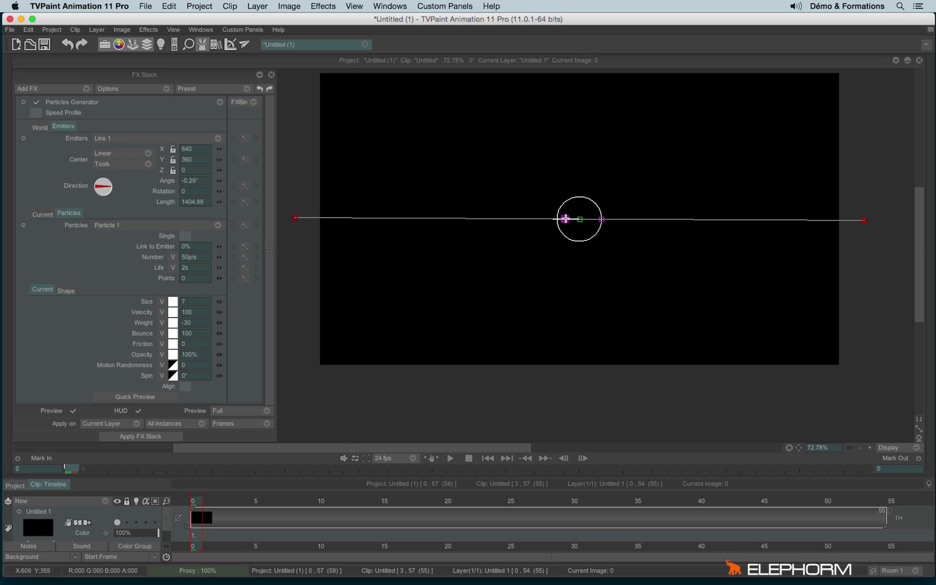
# Step: Narrow the emitter's direction into an upward arc and preview the result up to frame 20
pyautogui.moveTo(563, 215); pyautogui.dragTo(577, 184)
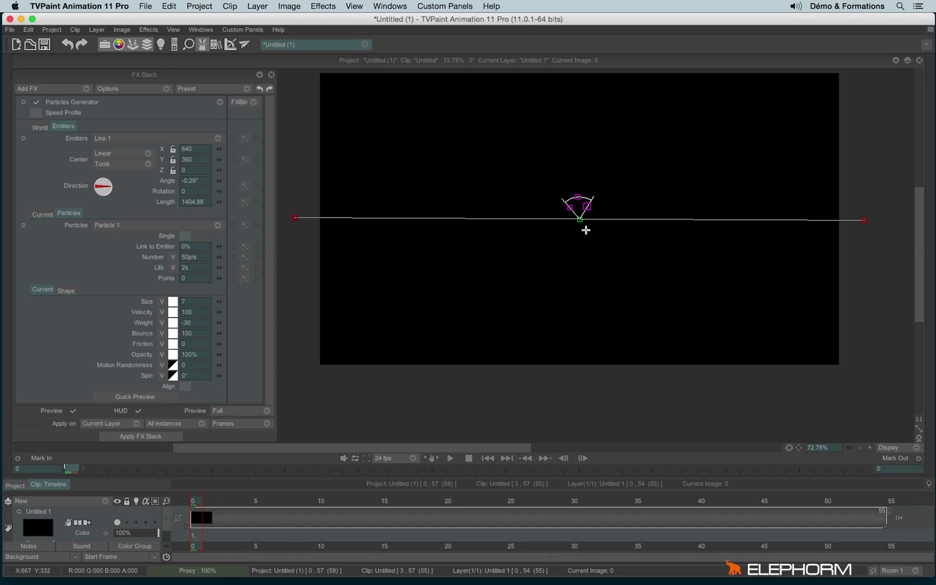
pyautogui.click(138, 411)
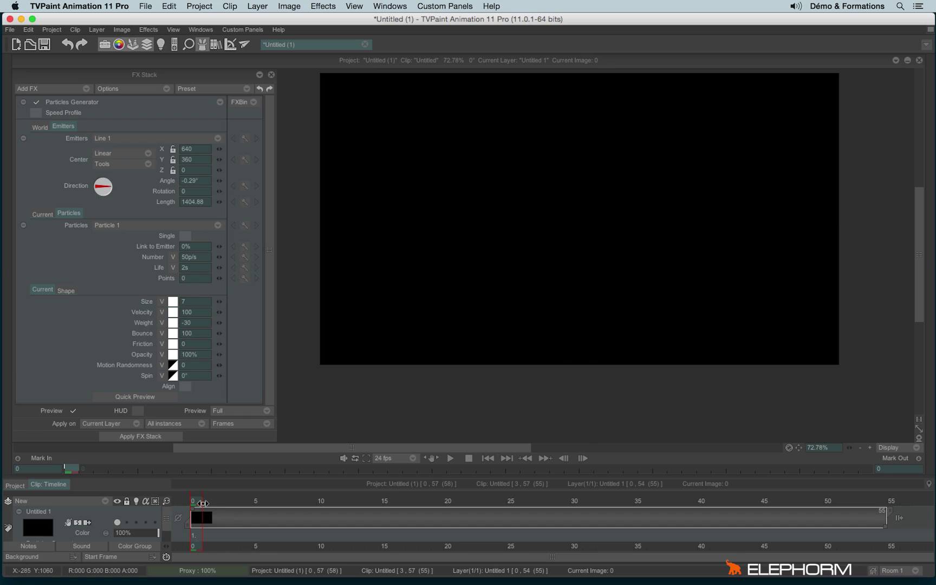
pyautogui.moveTo(196, 500)
pyautogui.mouseDown()
pyautogui.moveTo(777, 499)
pyautogui.moveTo(193, 503)
pyautogui.mouseUp()
pyautogui.click(138, 410)
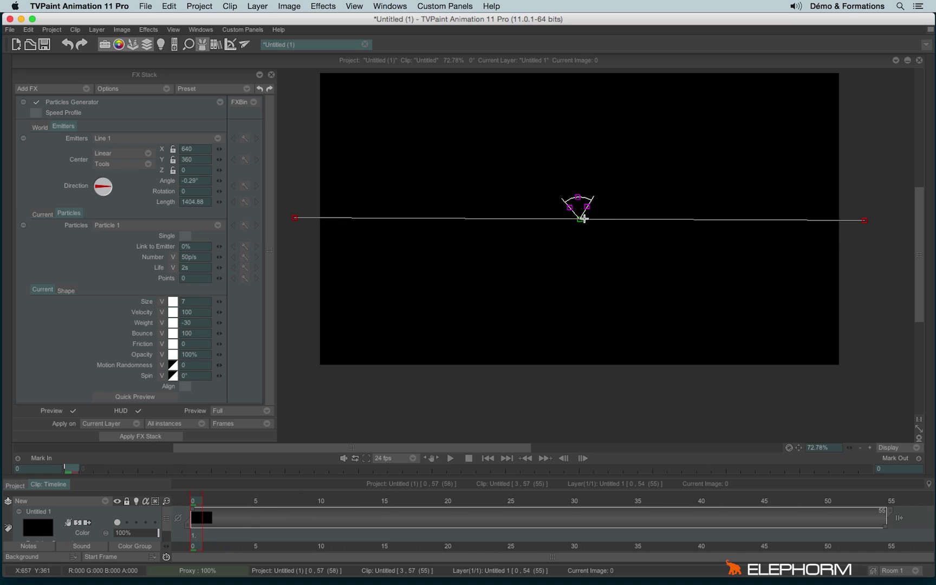
# Step: Move the emitter down to Y 678 and preview bubbles rising to frame 30 with HUD off
pyautogui.moveTo(584, 219); pyautogui.dragTo(577, 357)
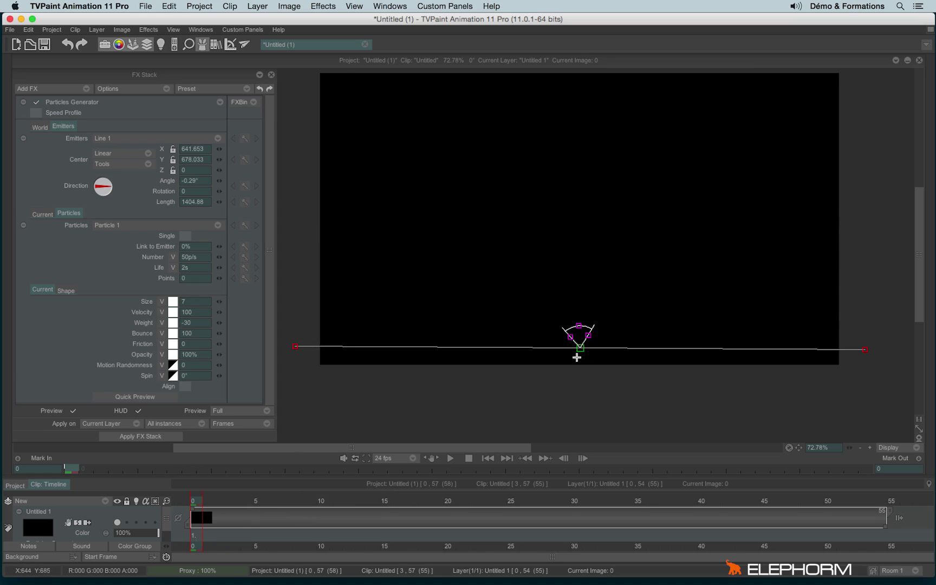
pyautogui.click(138, 410)
pyautogui.moveTo(197, 504); pyautogui.dragTo(550, 514)
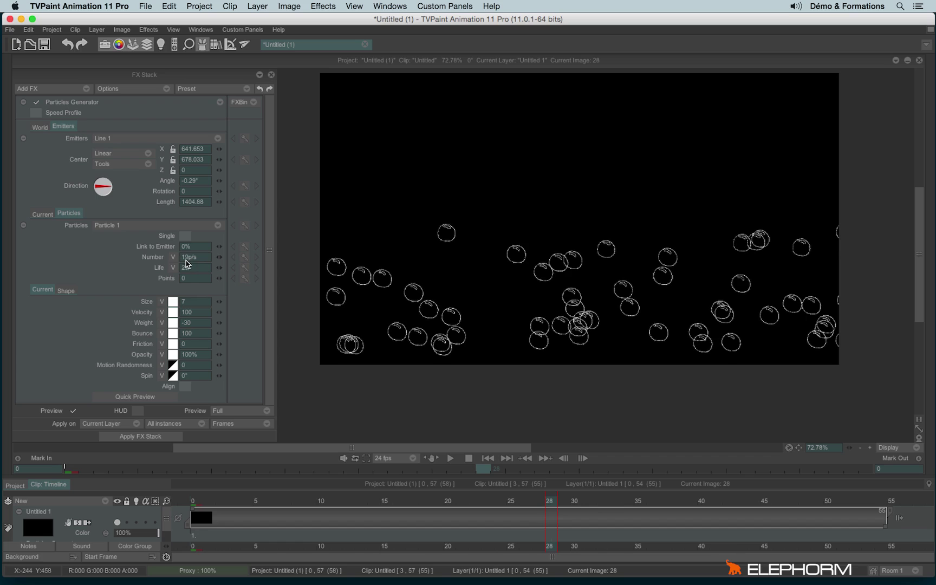
# Step: Preview the sparser 16 p/s bubble stream around frames 15, 43 and 31
pyautogui.moveTo(217, 505); pyautogui.dragTo(398, 505)
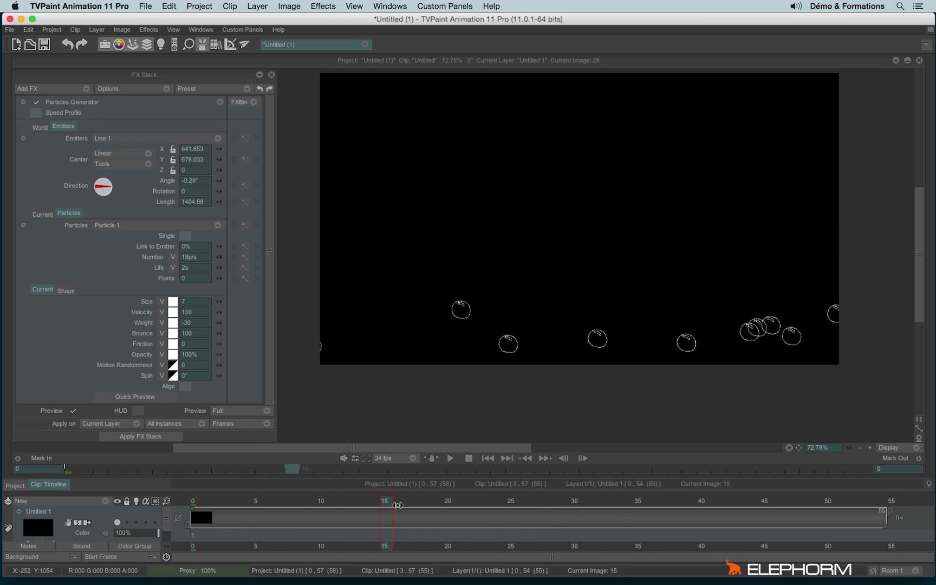
pyautogui.moveTo(292, 469); pyautogui.dragTo(640, 491)
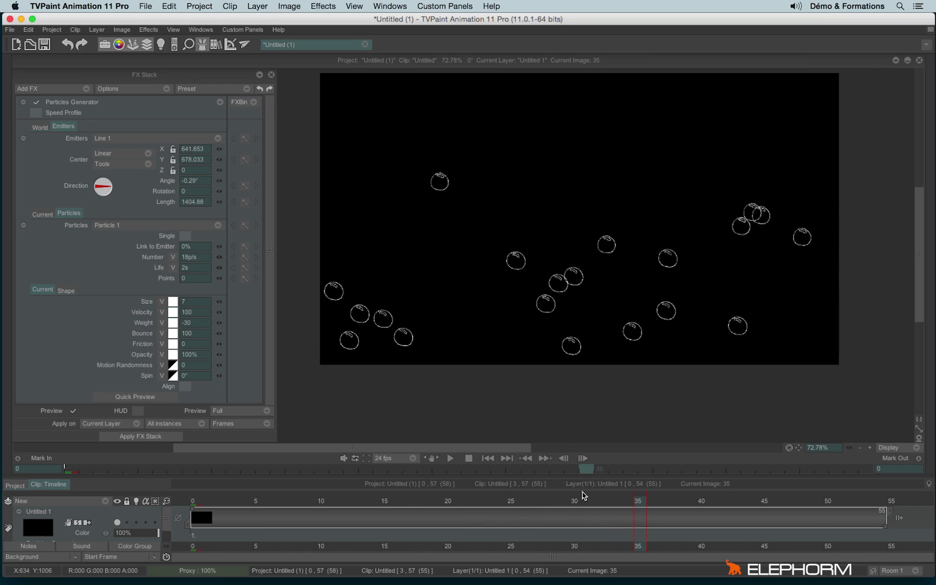
pyautogui.moveTo(639, 502); pyautogui.dragTo(574, 494)
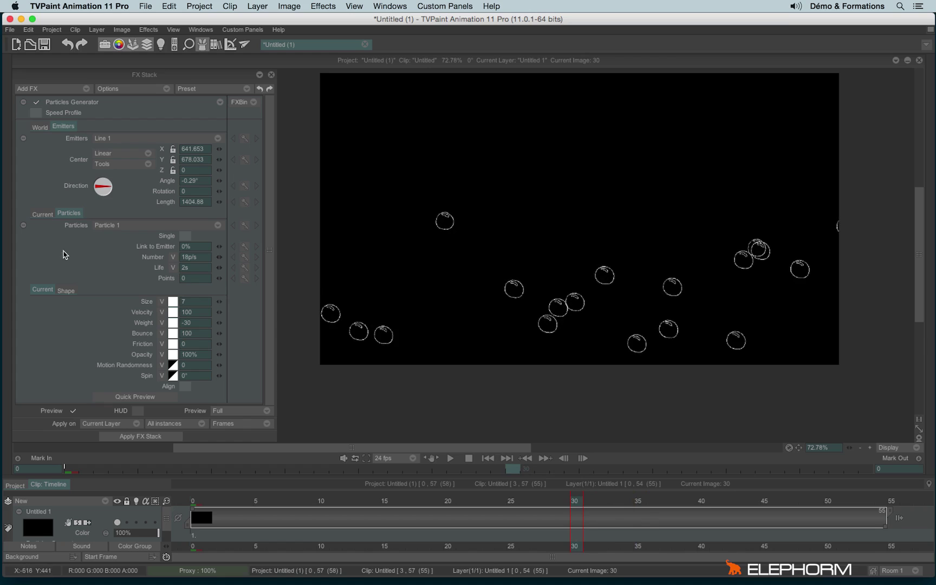
# Step: Change the Shape animation mode from Particle Age to Random and preview the bubbles
pyautogui.click(66, 291)
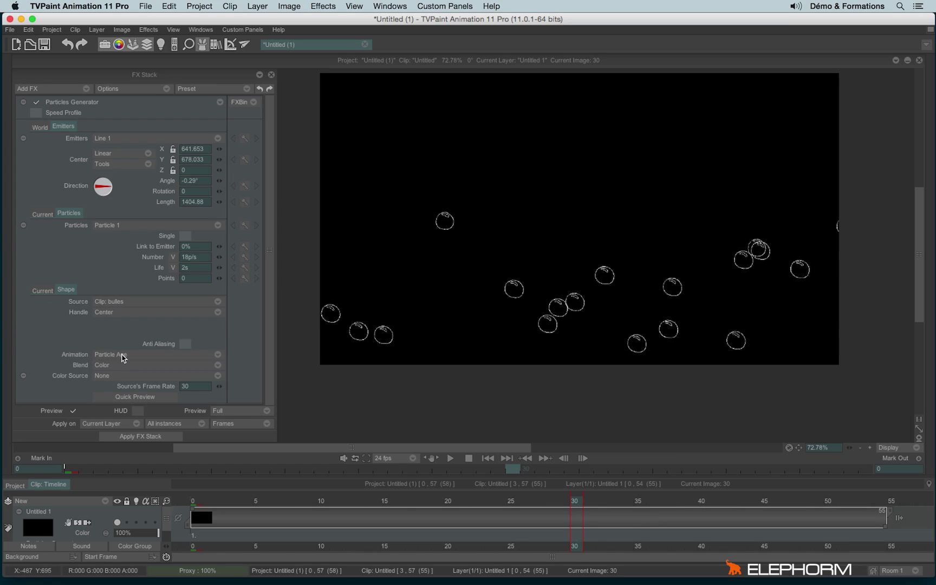
pyautogui.click(105, 360)
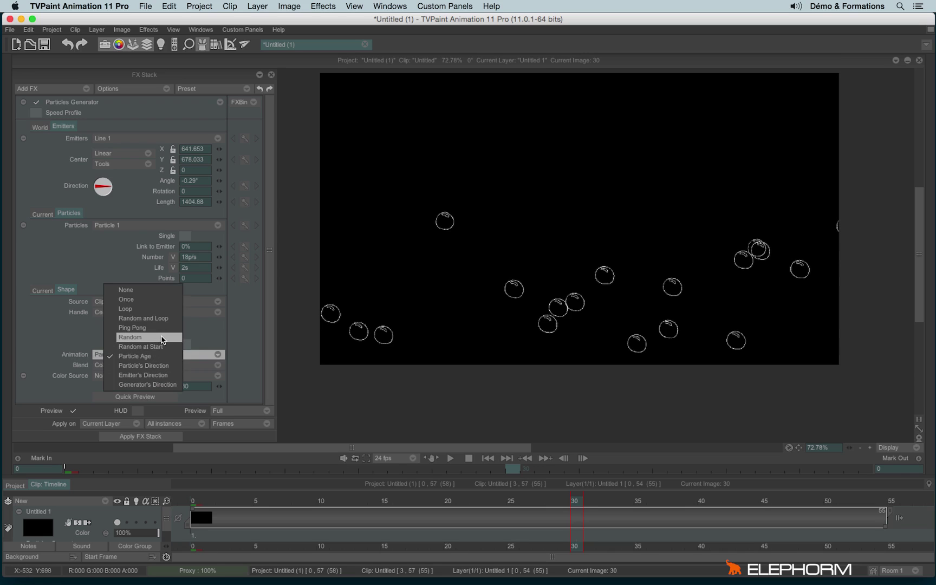
pyautogui.click(160, 338)
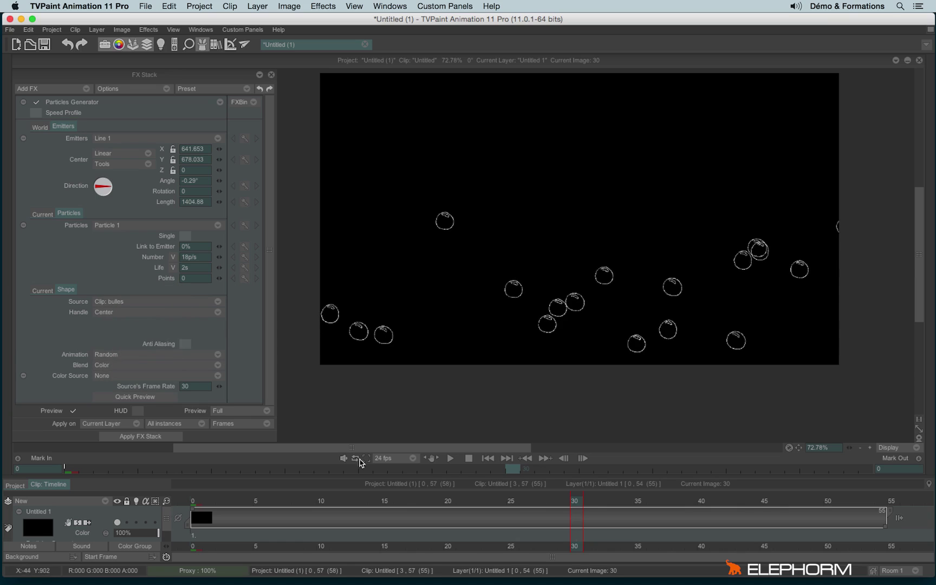
pyautogui.moveTo(419, 504); pyautogui.dragTo(511, 507)
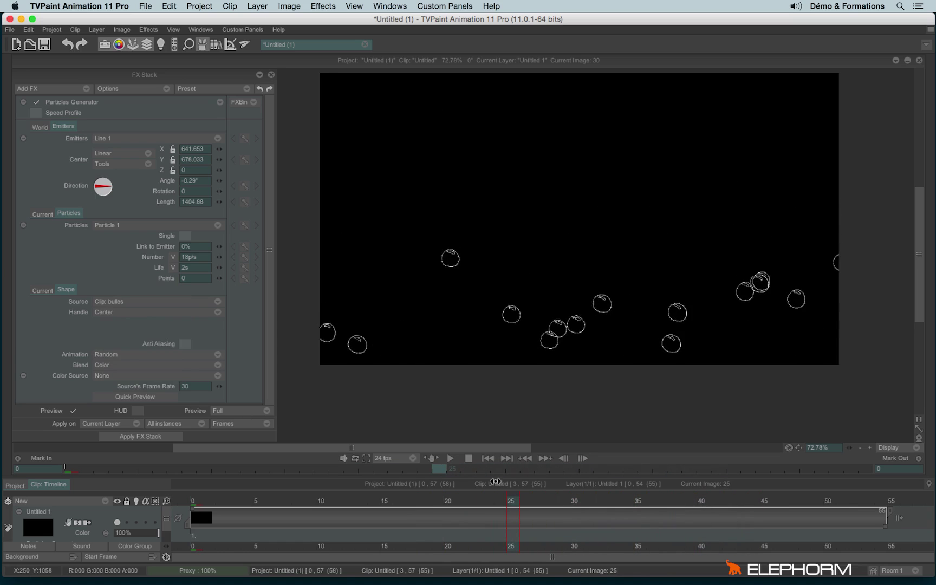
# Step: Shape the bubble Size profile into a zigzag curve with several added points
pyautogui.click(42, 290)
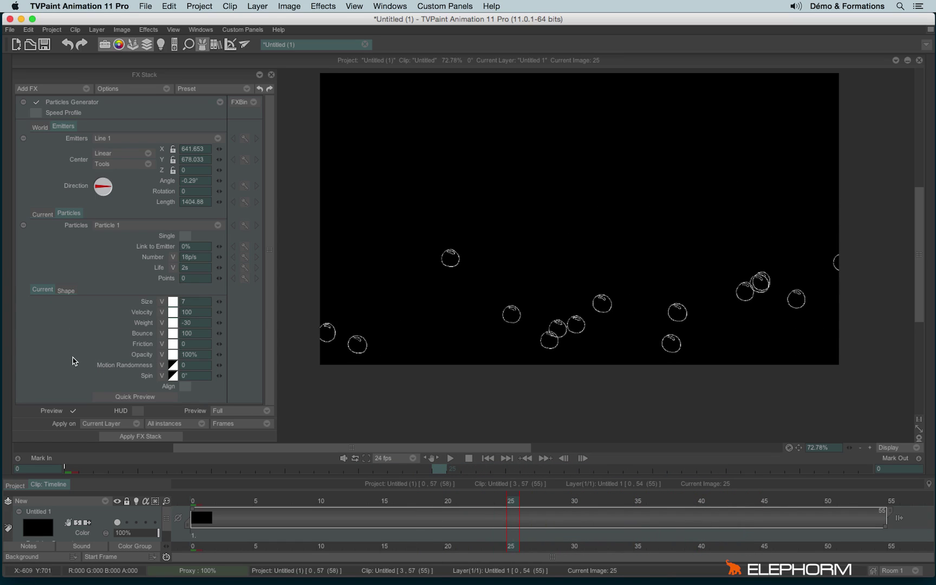
pyautogui.click(172, 302)
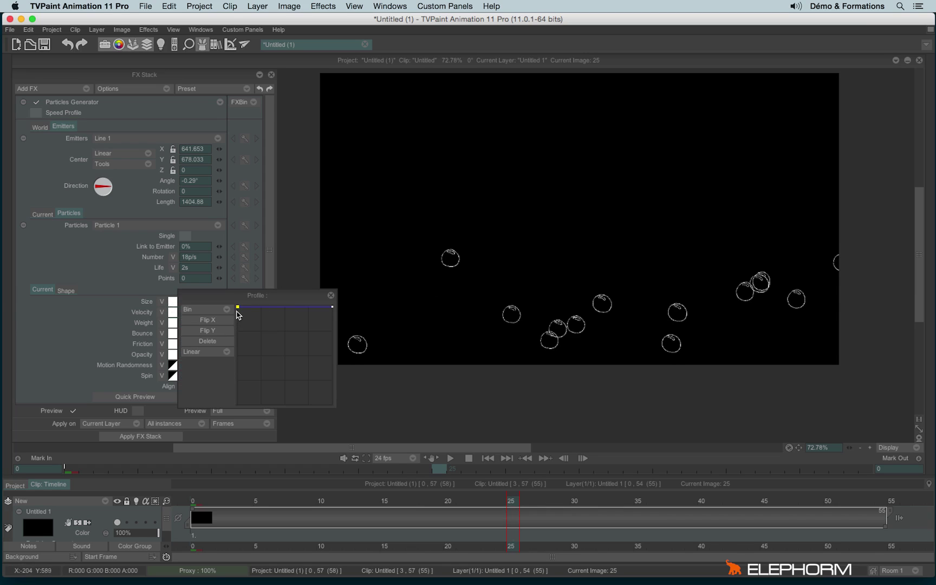
pyautogui.moveTo(238, 312); pyautogui.dragTo(259, 328)
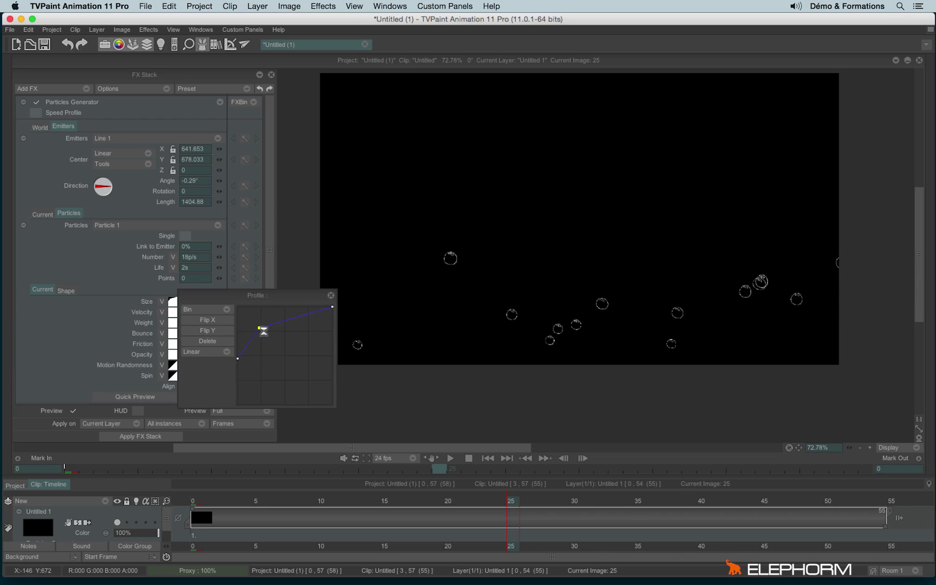
pyautogui.click(276, 337)
pyautogui.click(292, 314)
pyautogui.click(313, 322)
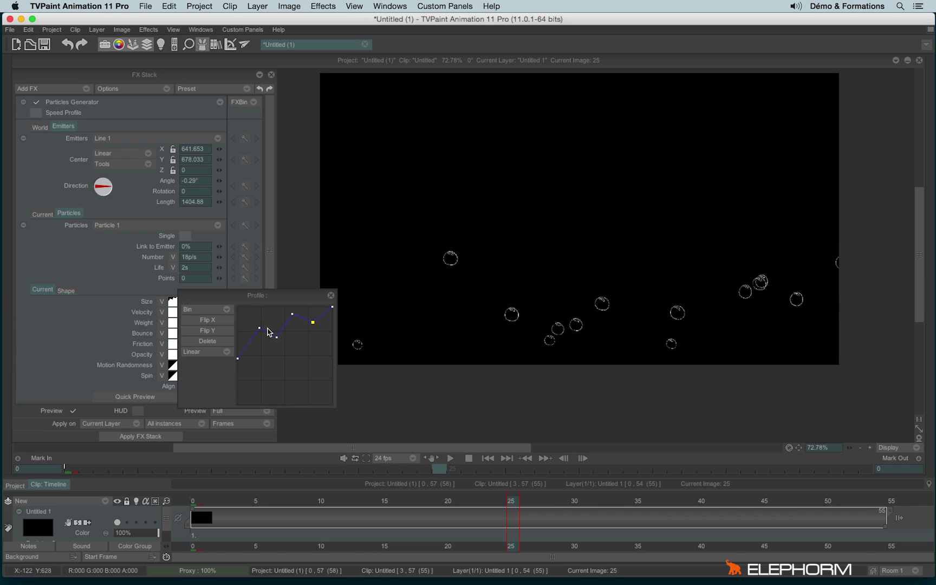
# Step: Review the varying bubble sizes across the clip and close the size profile
pyautogui.moveTo(215, 501); pyautogui.dragTo(714, 499)
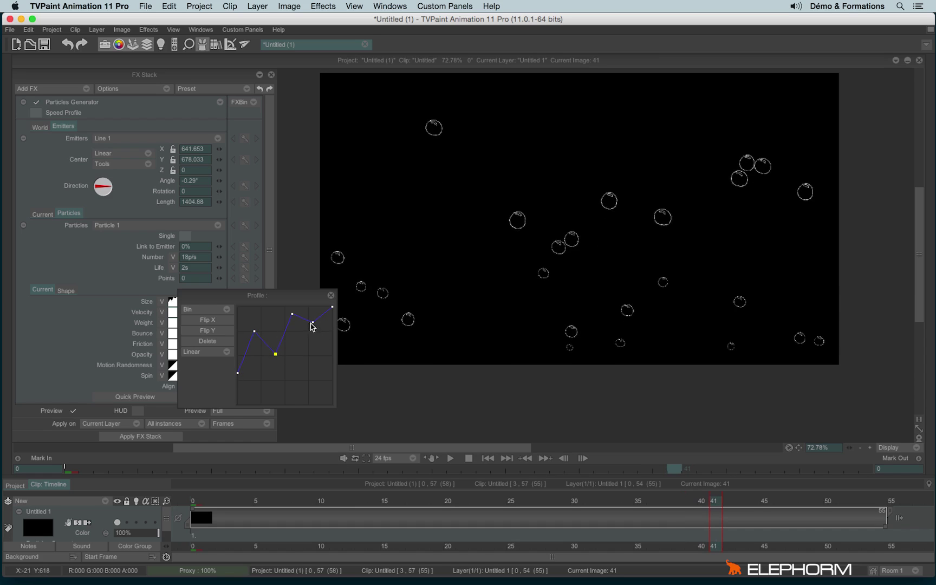
pyautogui.moveTo(198, 500); pyautogui.dragTo(574, 477)
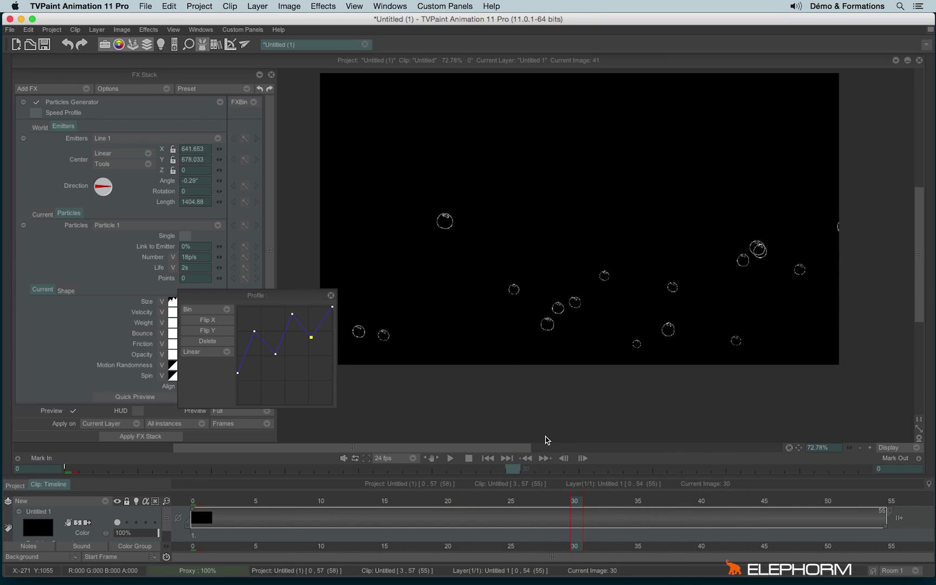
pyautogui.click(331, 296)
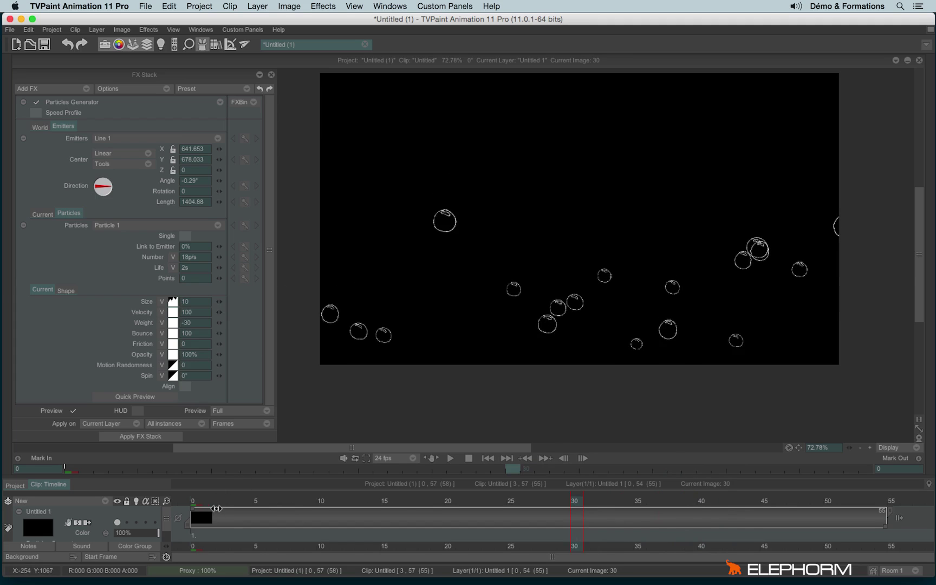
pyautogui.moveTo(216, 507); pyautogui.dragTo(472, 499)
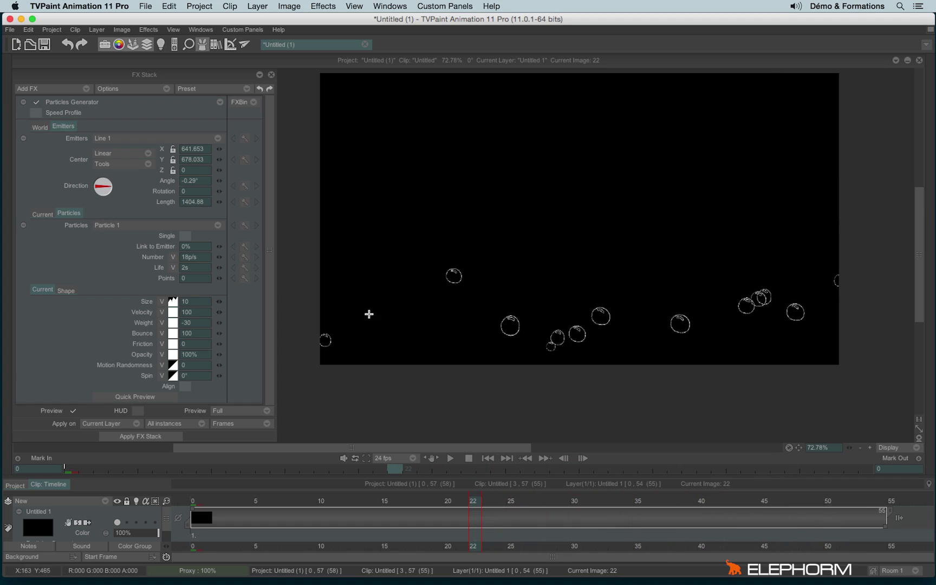
# Step: Rewind to the start, add a new animation layer, and turn off the particle preview
pyautogui.moveTo(196, 500); pyautogui.dragTo(85, 499)
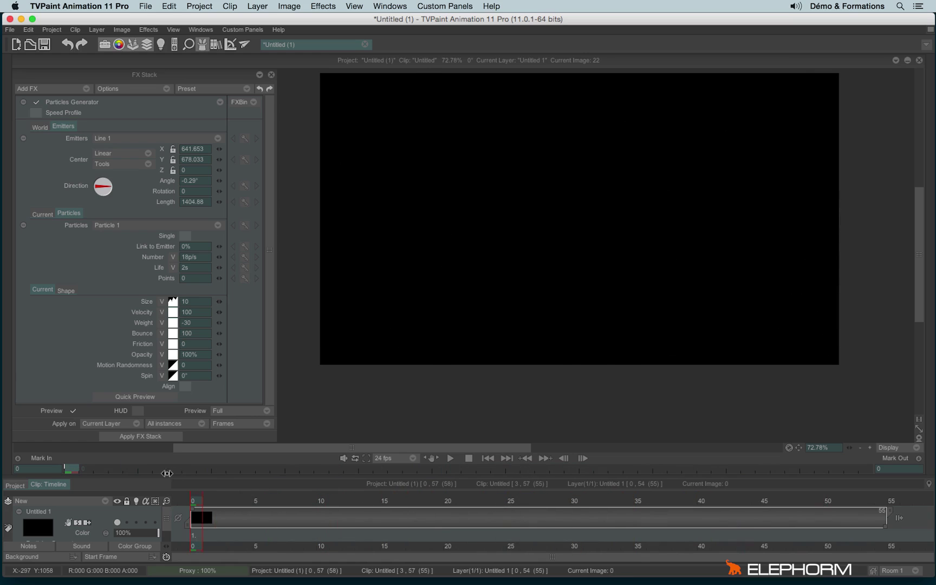
pyautogui.click(78, 503)
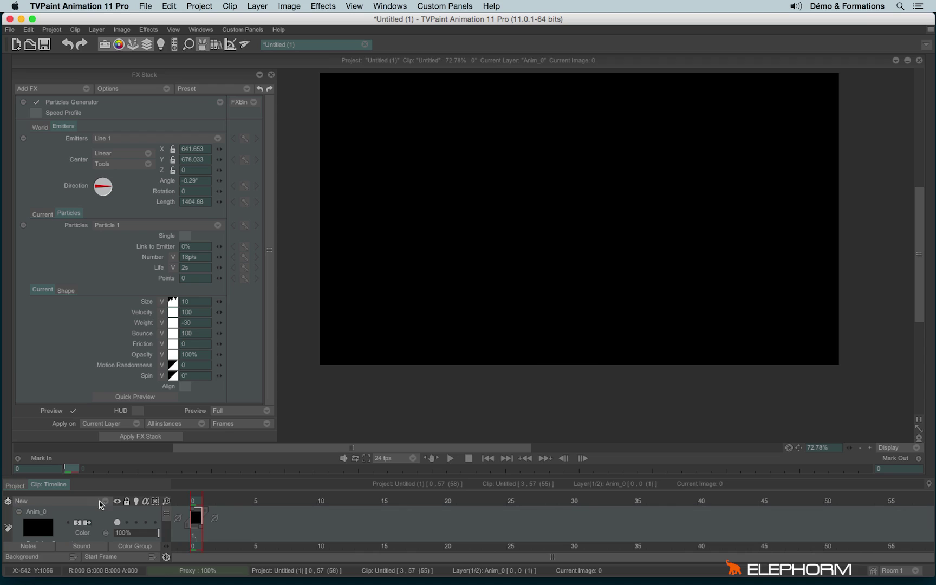
pyautogui.click(72, 411)
# Step: Paint a thick wavy blue line across the top of the frame
pyautogui.moveTo(309, 115)
pyautogui.mouseDown()
pyautogui.moveTo(692, 104)
pyautogui.moveTo(804, 112)
pyautogui.moveTo(796, 114)
pyautogui.mouseUp()
pyautogui.moveTo(326, 115); pyautogui.dragTo(849, 113)
pyautogui.click(509, 256)
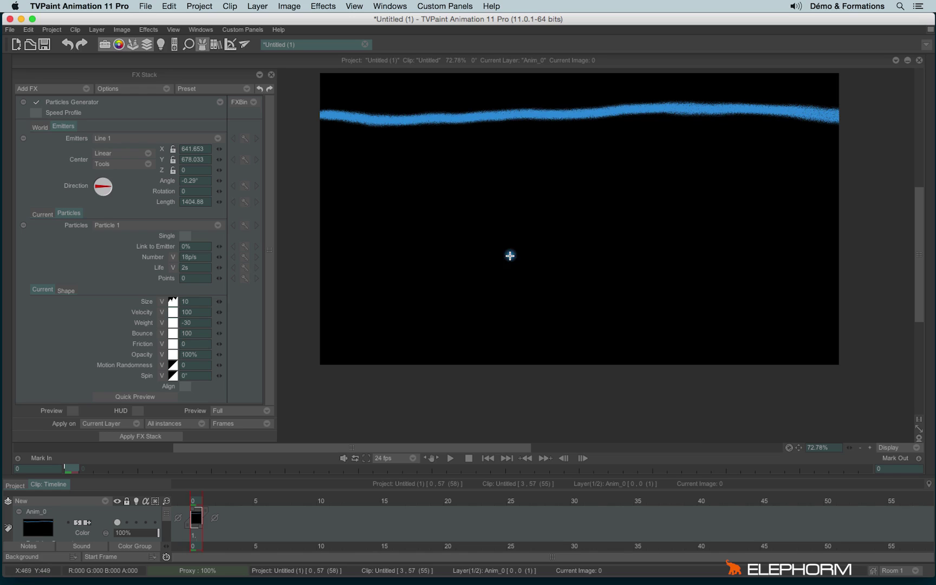
# Step: Enable Alpha Collision with Anim_0 as source and set that layer's extension to Hold
pyautogui.click(40, 126)
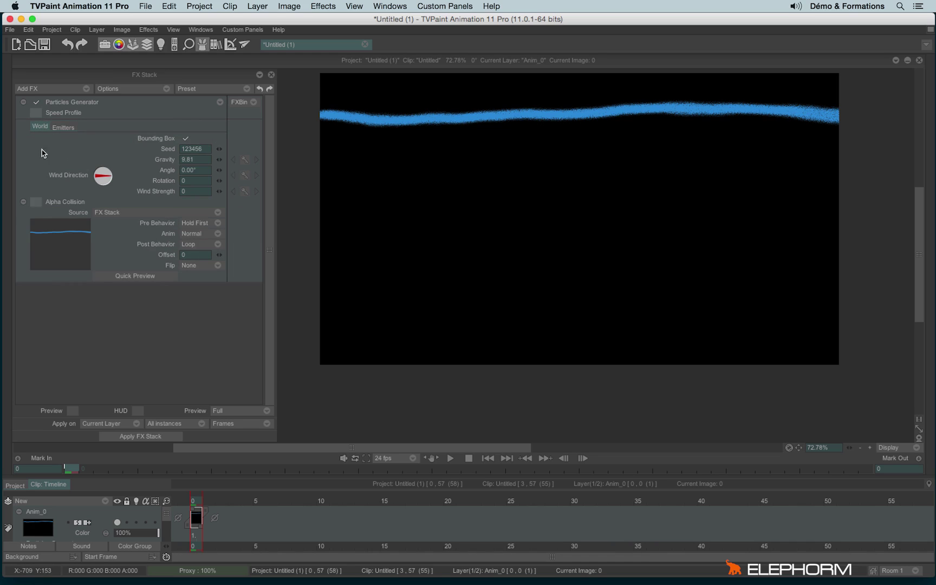
pyautogui.click(37, 202)
pyautogui.click(114, 217)
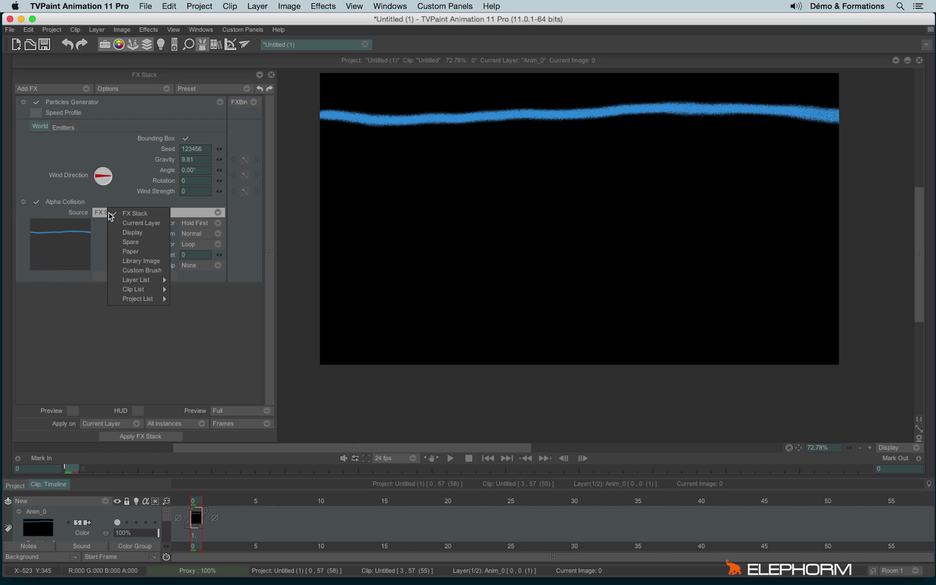
pyautogui.moveTo(149, 282)
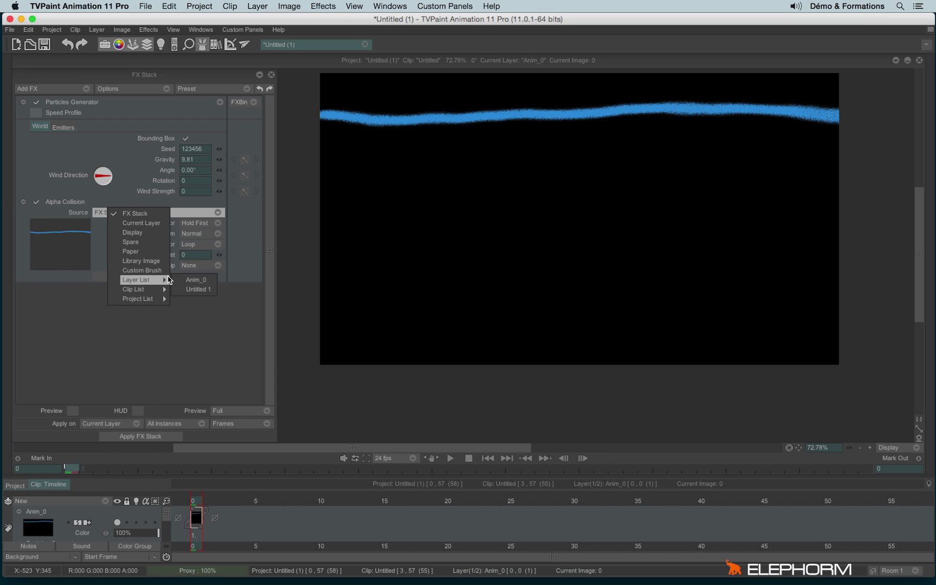
pyautogui.click(198, 281)
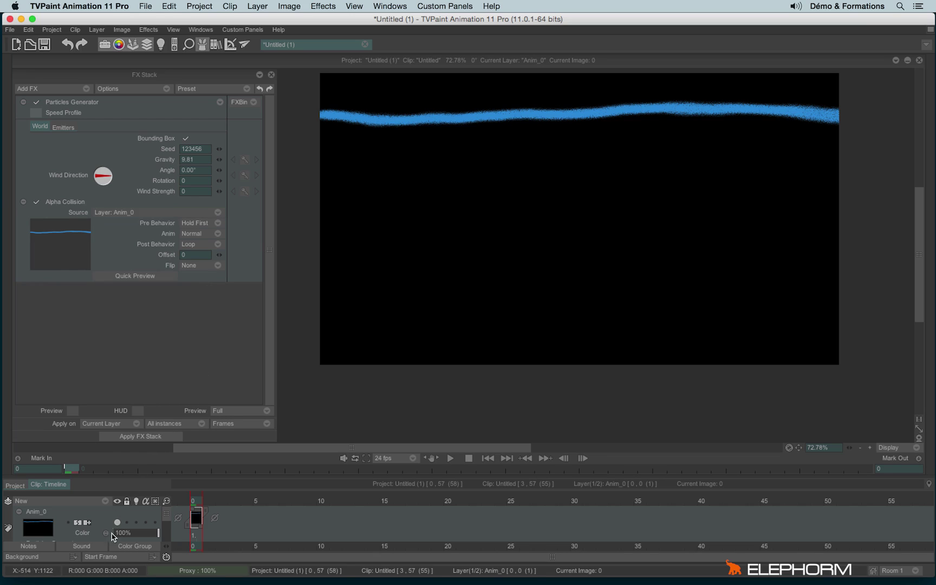
pyautogui.click(216, 517)
pyautogui.click(249, 546)
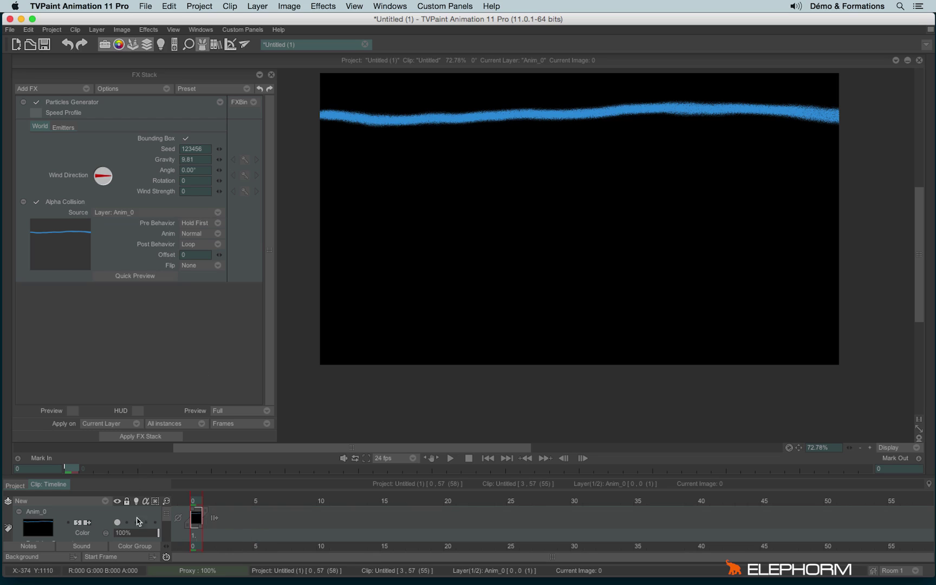
# Step: Hide Anim_0, make Untitled 1 the active layer, re-enable the FX preview, and preview early frames
pyautogui.click(118, 524)
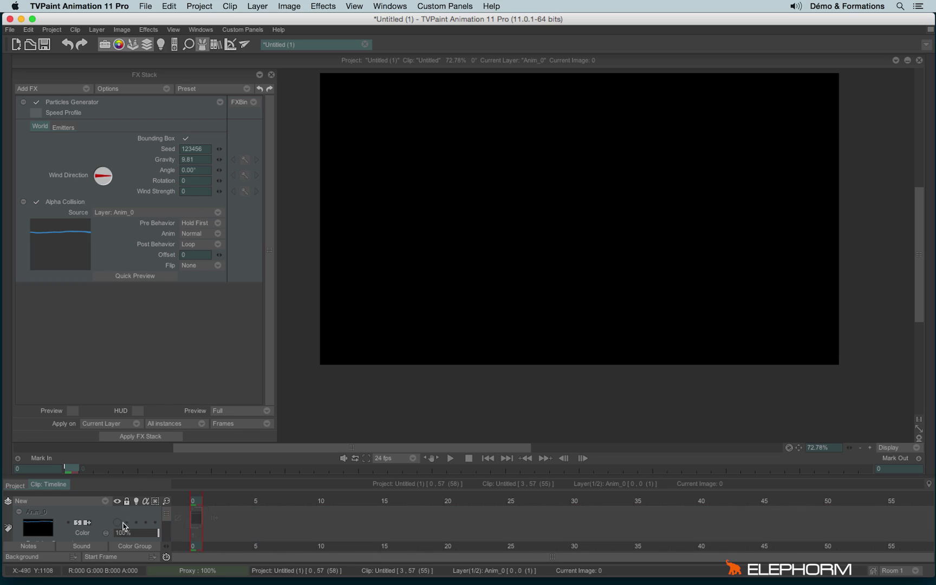
pyautogui.click(167, 520)
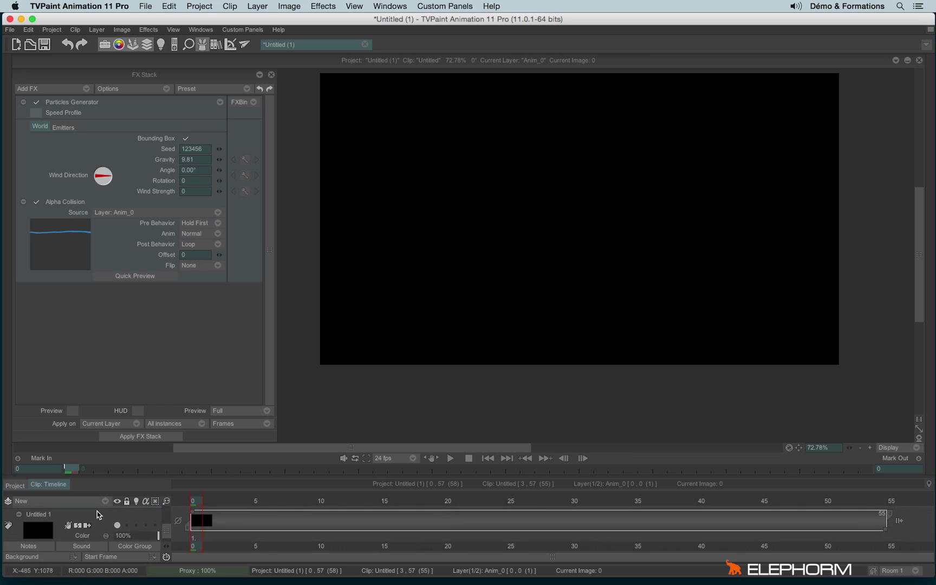
pyautogui.click(49, 519)
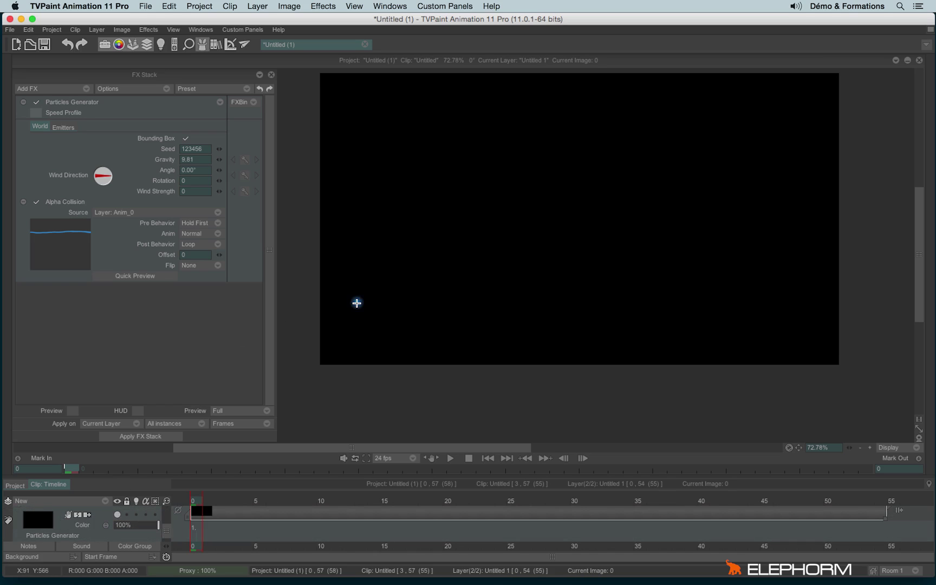
pyautogui.click(73, 411)
pyautogui.moveTo(201, 501)
pyautogui.mouseDown()
pyautogui.moveTo(828, 521)
pyautogui.moveTo(495, 502)
pyautogui.moveTo(836, 504)
pyautogui.moveTo(575, 449)
pyautogui.moveTo(285, 293)
pyautogui.mouseUp()
# Step: Set Bounce to 15 under the Emitters tab and watch bubbles rebound around frame 2
pyautogui.click(63, 127)
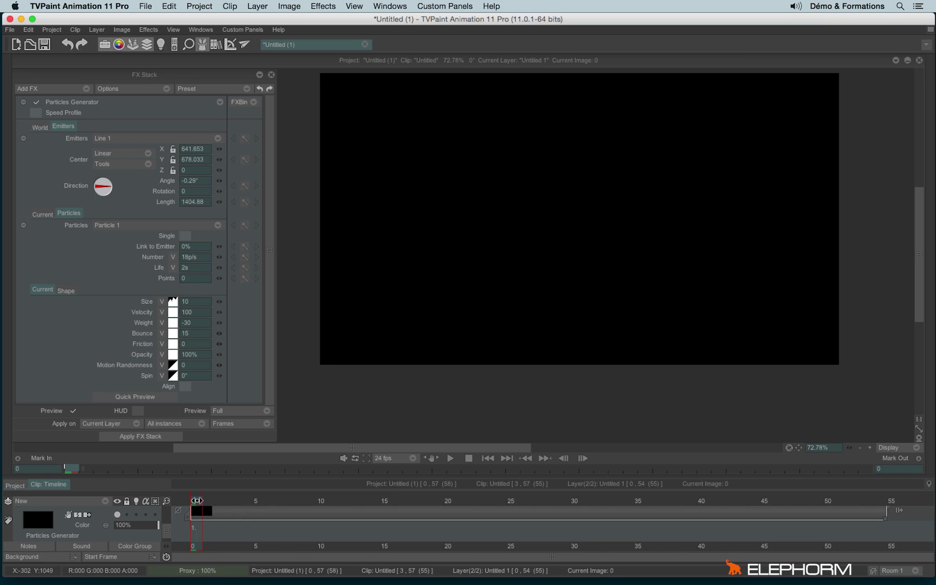
pyautogui.click(222, 505)
pyautogui.moveTo(239, 504); pyautogui.dragTo(182, 508)
# Step: Preview the bubbles to frame 25, then lower Particle 1's emission from 16p/s to 13p/s
pyautogui.click(42, 214)
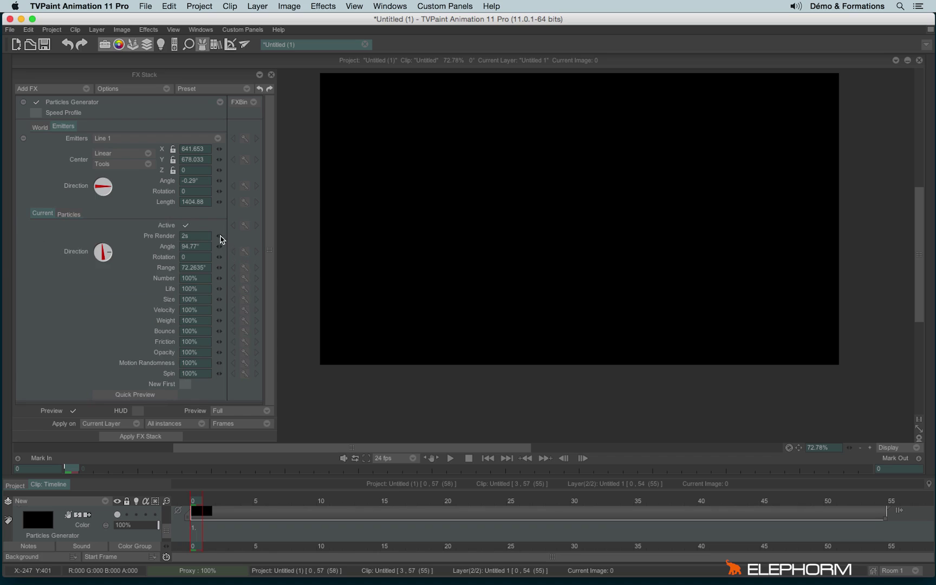
pyautogui.click(65, 215)
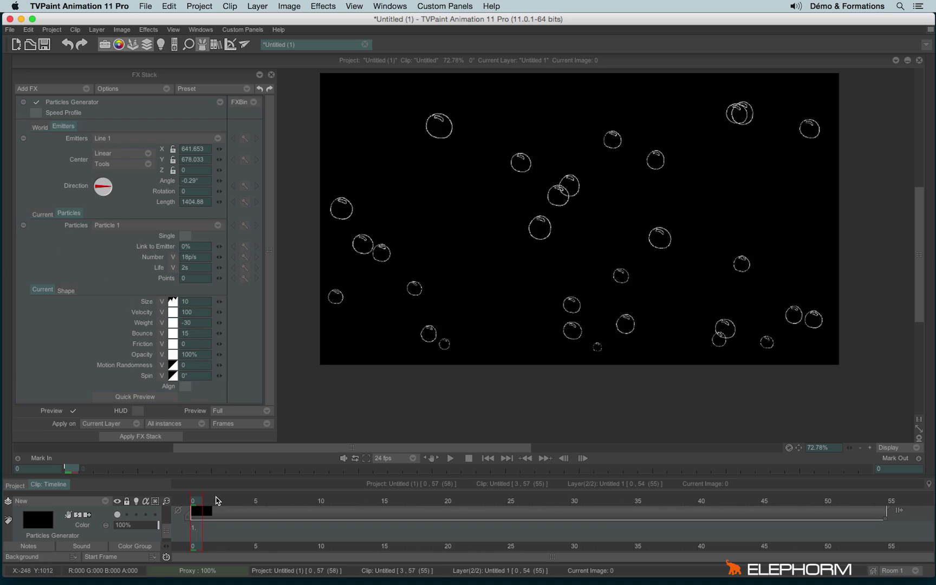
pyautogui.moveTo(199, 504)
pyautogui.mouseDown()
pyautogui.moveTo(792, 481)
pyautogui.moveTo(191, 481)
pyautogui.mouseUp()
pyautogui.moveTo(216, 262); pyautogui.dragTo(211, 274)
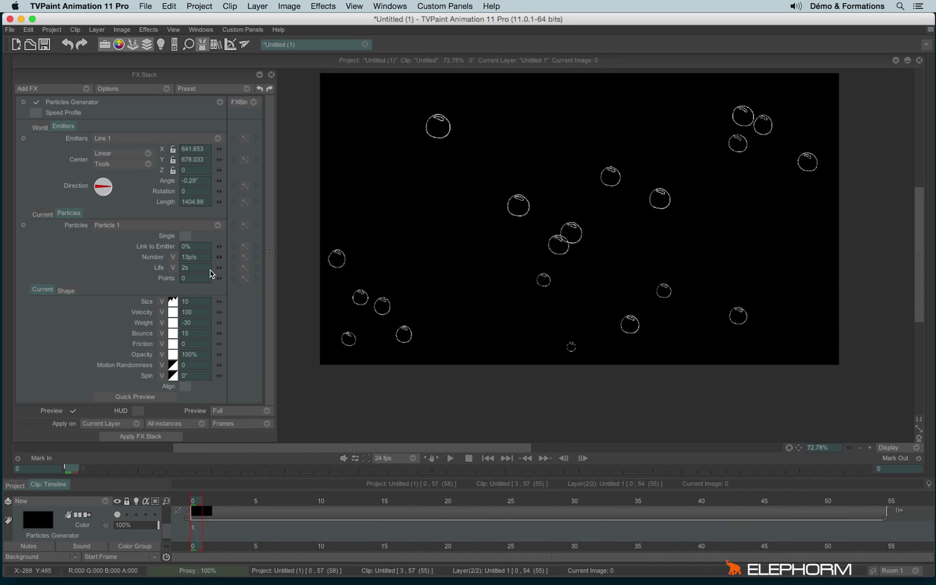